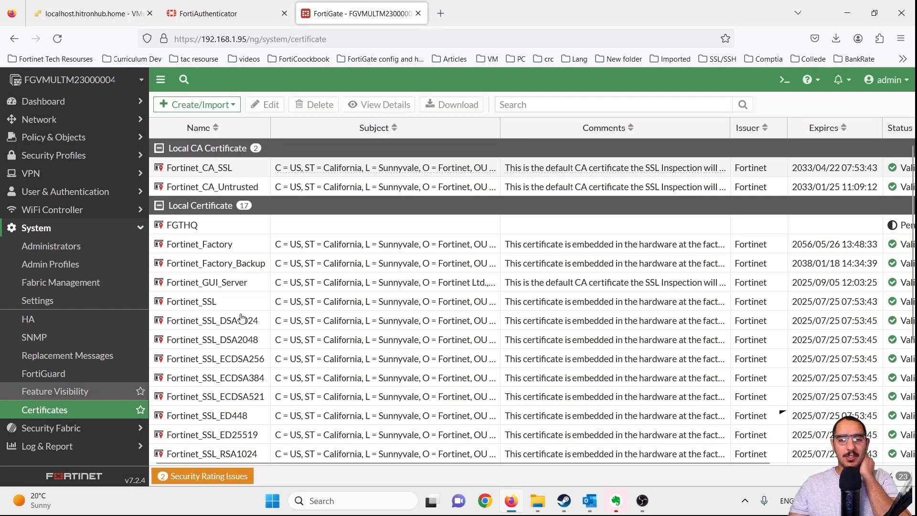
- Select the FGTHQ entry in FortiGate's Local Certificate list and check its pending status
{"action": "left_click", "coordinate": [352, 227]}
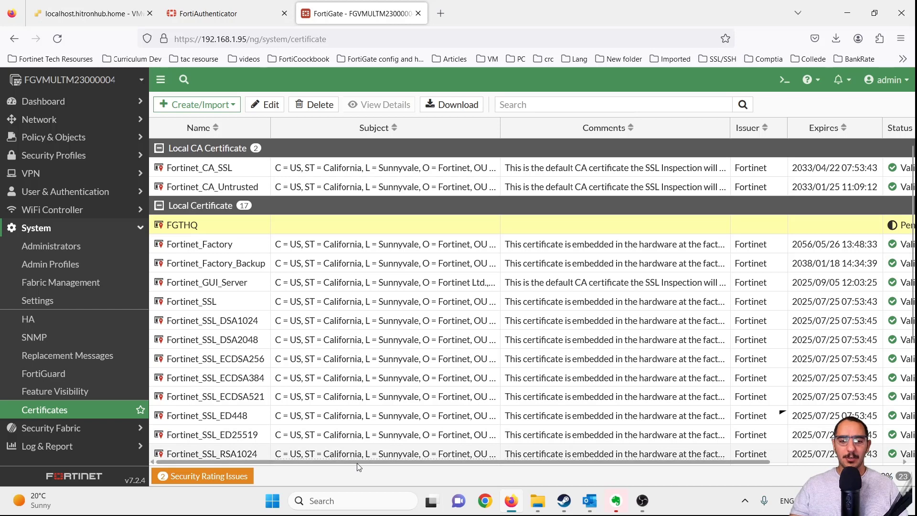
{"action": "left_click_drag", "start_coordinate": [359, 463], "coordinate": [268, 475]}
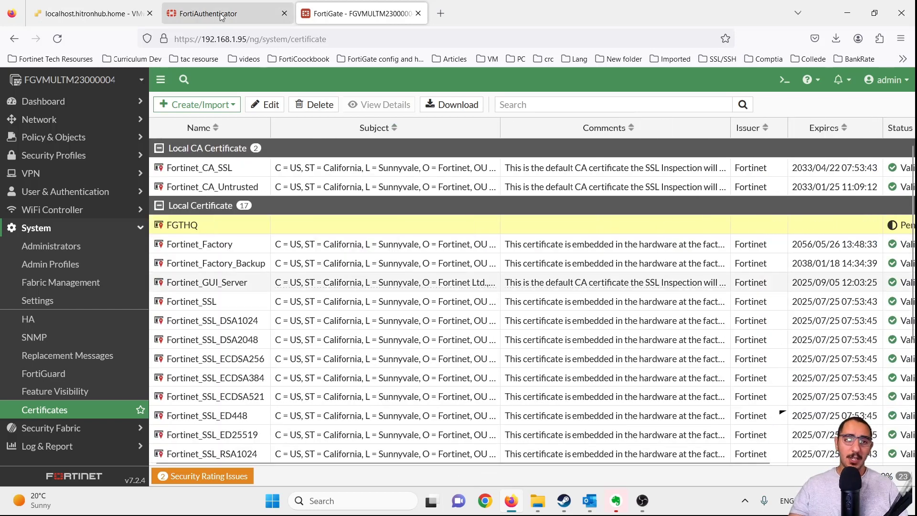
- In FortiAuthenticator, open Certificate Management > Certificate Authorities > Local CAs
{"action": "left_click", "coordinate": [221, 16]}
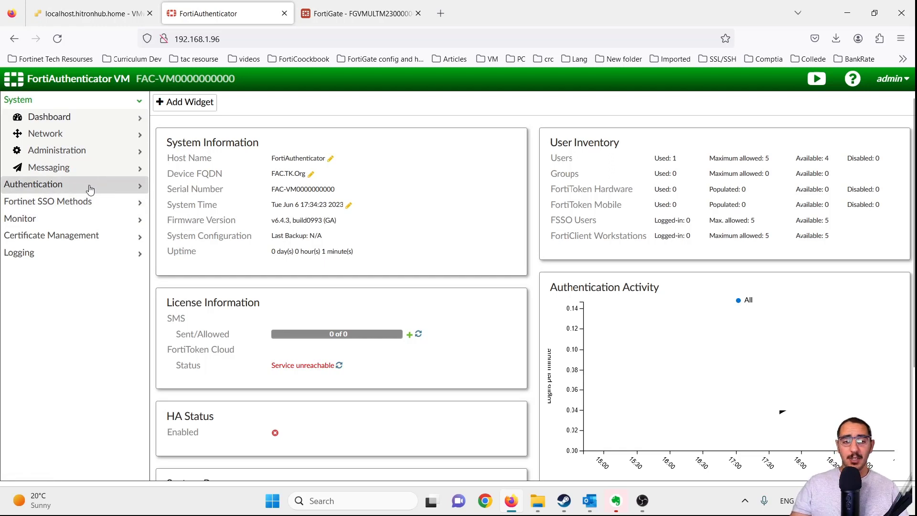
{"action": "left_click", "coordinate": [98, 235]}
{"action": "left_click", "coordinate": [98, 221]}
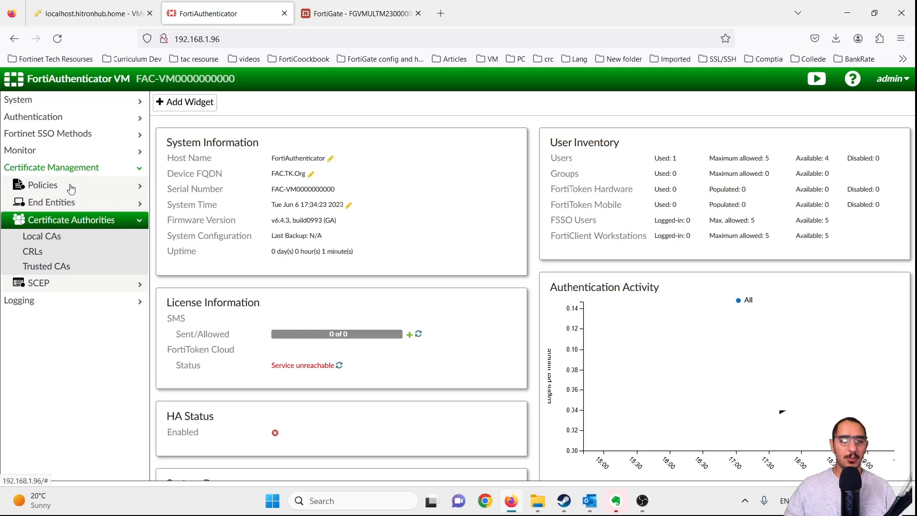
{"action": "left_click", "coordinate": [66, 236]}
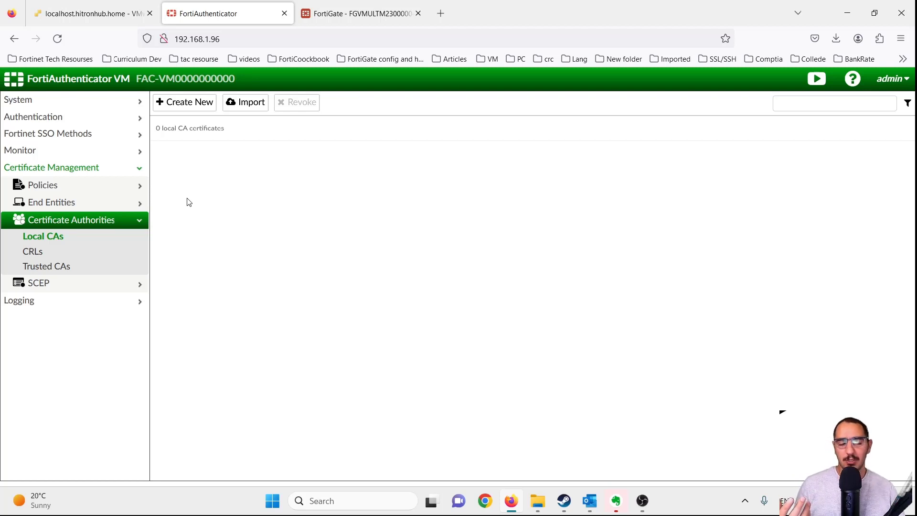
- Start a new local CA with Certificate ID FAC_CA and Name FAC_CA
{"action": "left_click", "coordinate": [194, 110]}
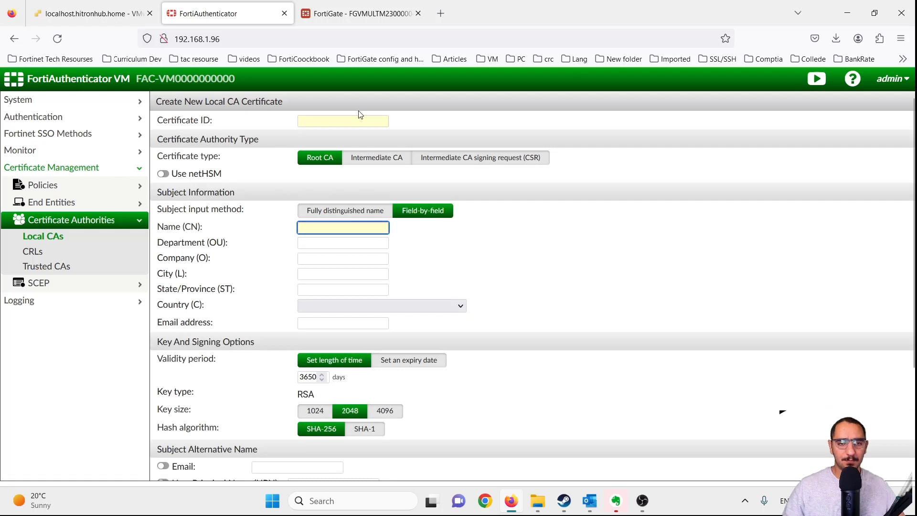
{"action": "left_click", "coordinate": [342, 120]}
{"action": "type", "text": "FAC_"}
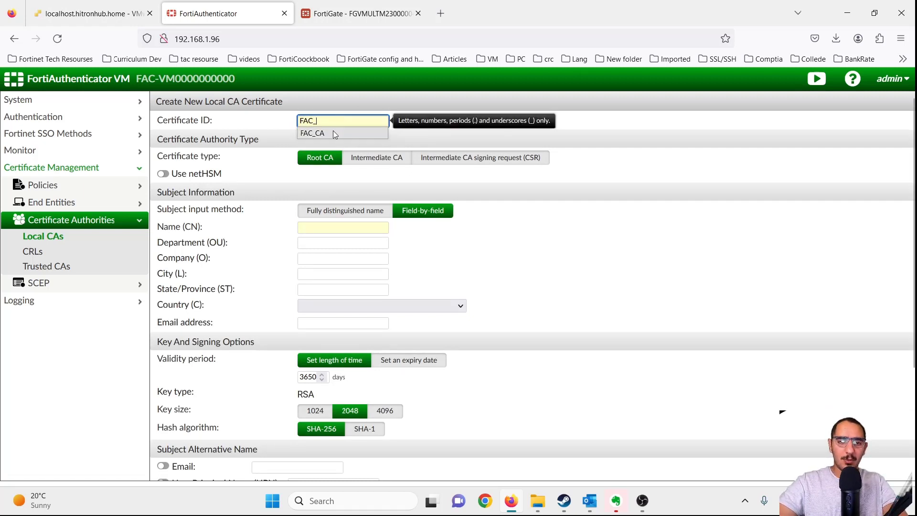
{"action": "left_click", "coordinate": [334, 132]}
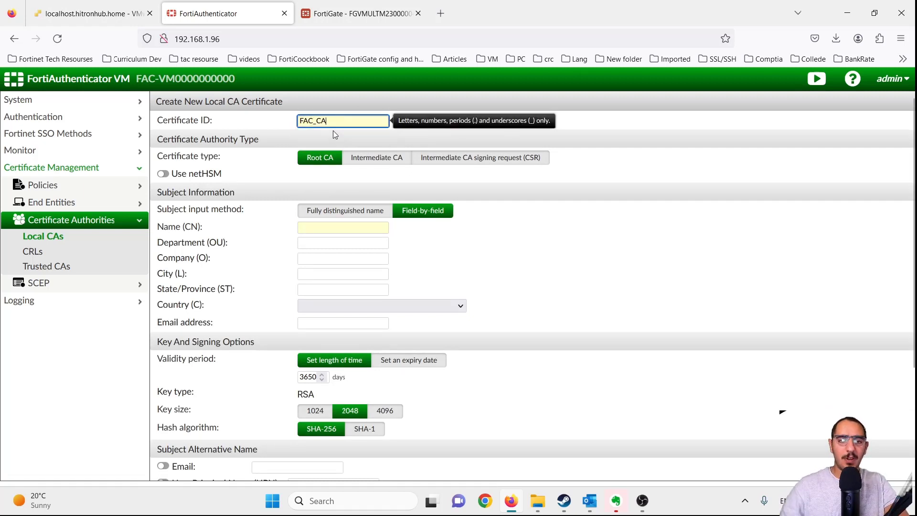
{"action": "left_click", "coordinate": [334, 226]}
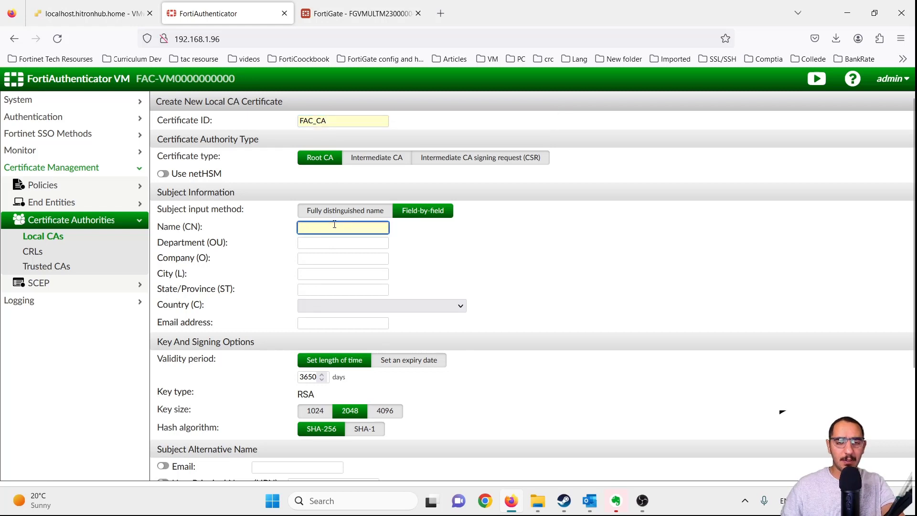
{"action": "type", "text": "F"}
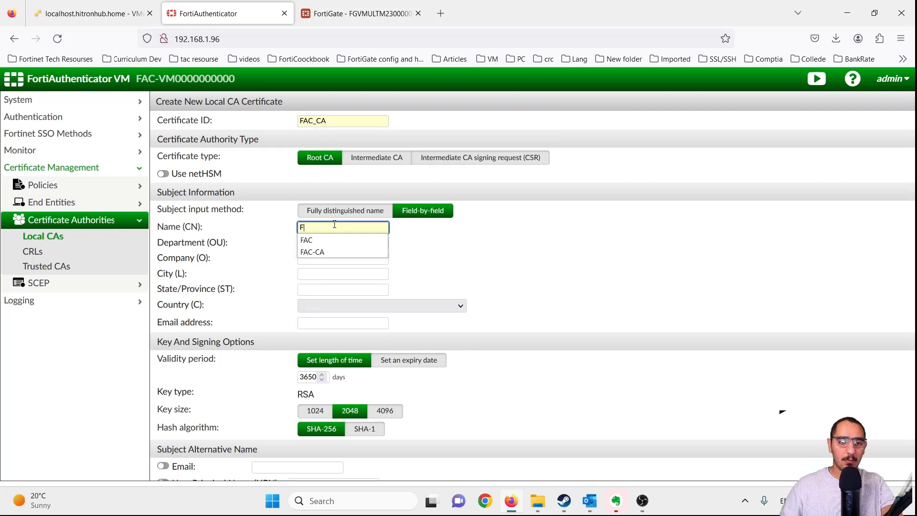
{"action": "left_click", "coordinate": [346, 250]}
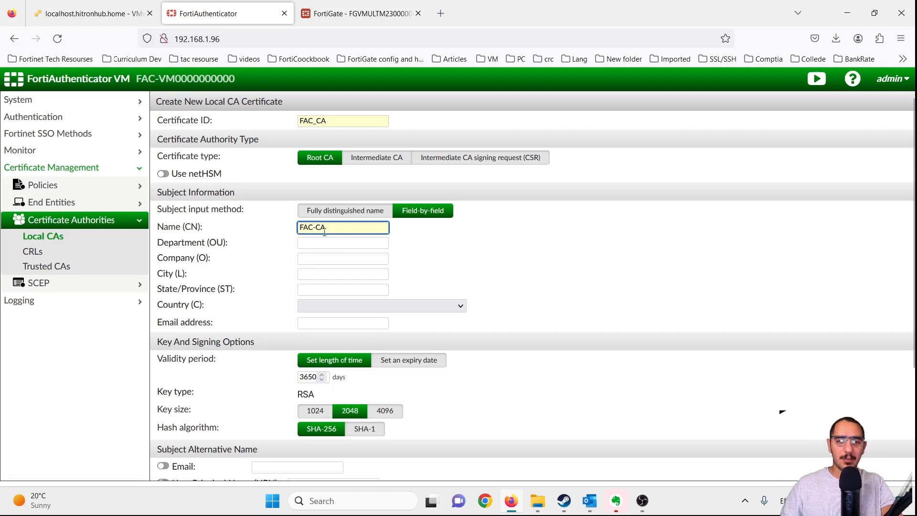
{"action": "left_click", "coordinate": [314, 229]}
{"action": "key", "text": "BackSpace"}
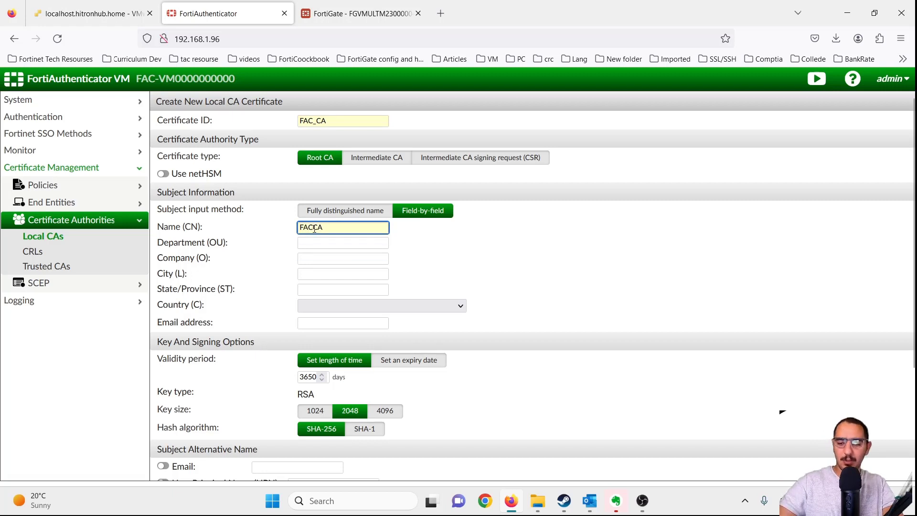
{"action": "type", "text": "_"}
{"action": "left_click", "coordinate": [441, 238]}
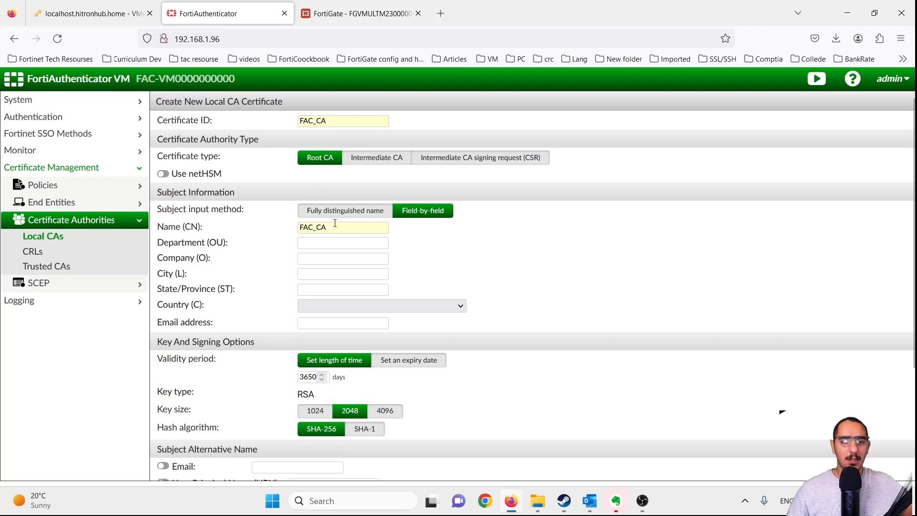
- Fill the subject: OU IT, O TK, city Toronto, state ON, country Canada
{"action": "left_click", "coordinate": [335, 242]}
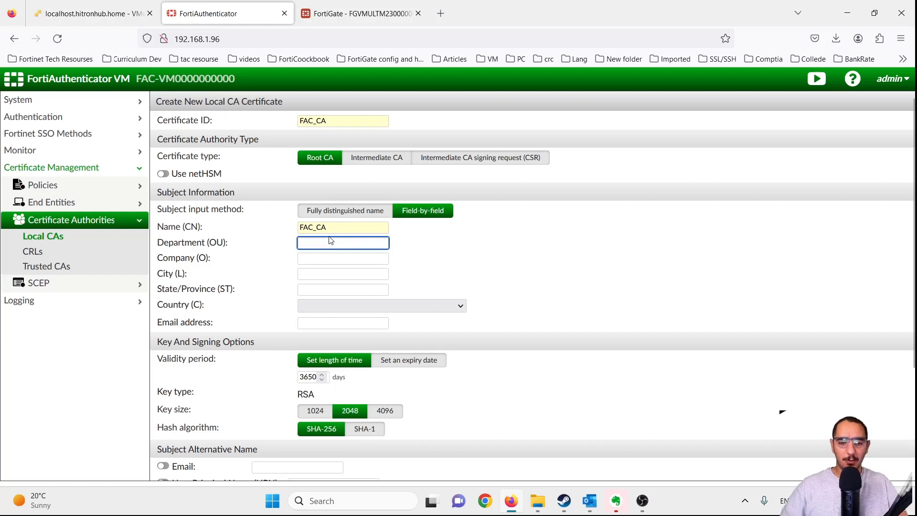
{"action": "type", "text": "IT"}
{"action": "key", "text": "Tab"}
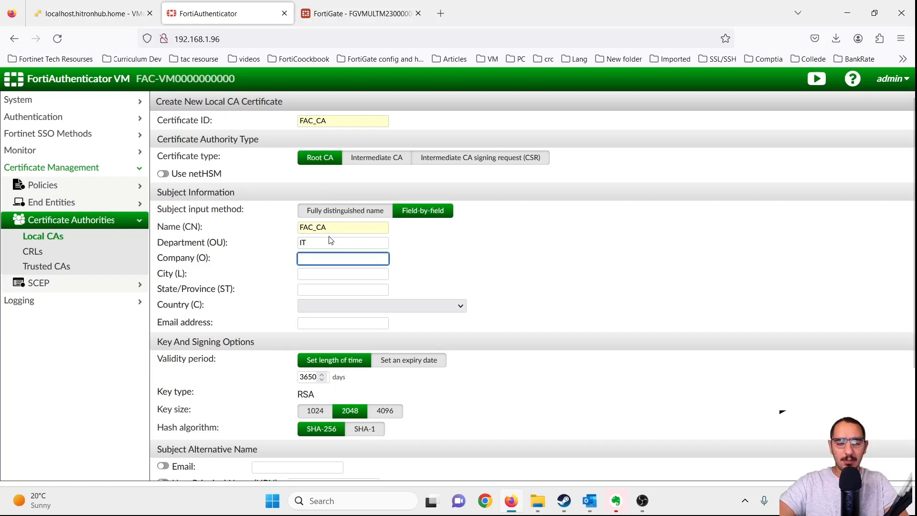
{"action": "type", "text": "TK"}
{"action": "key", "text": "Tab"}
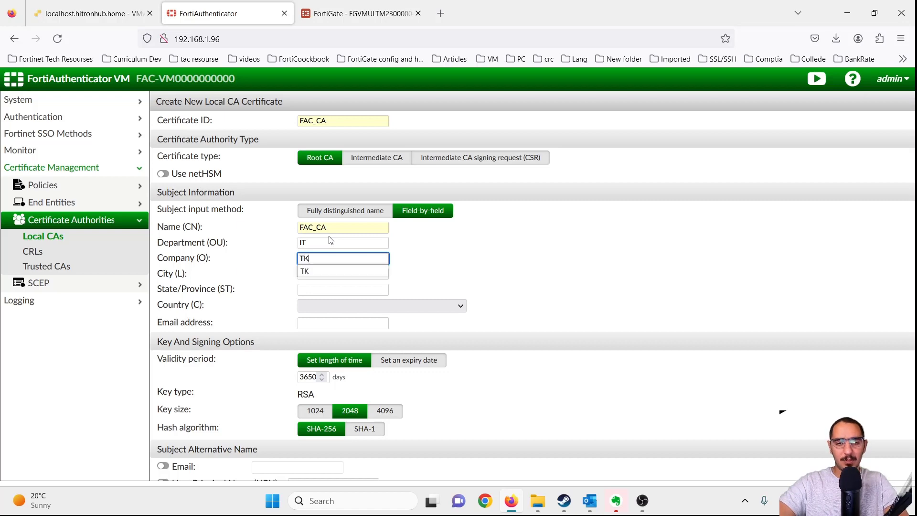
{"action": "type", "text": "T"}
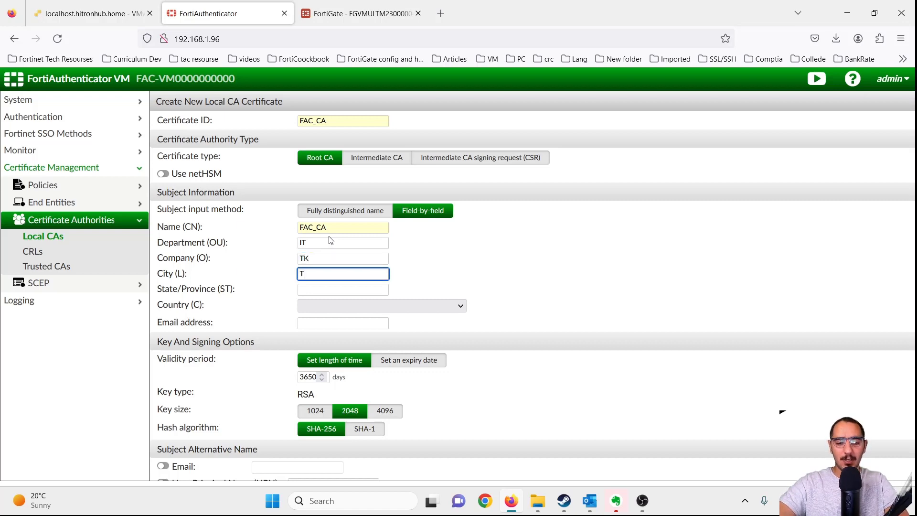
{"action": "type", "text": "o"}
{"action": "left_click", "coordinate": [336, 286]}
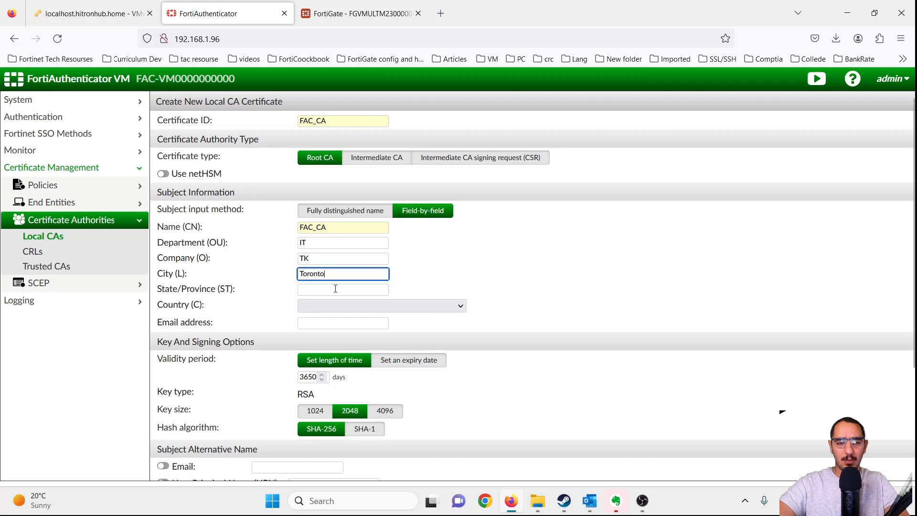
{"action": "key", "text": "Tab"}
{"action": "type", "text": "ON"}
{"action": "key", "text": "Tab"}
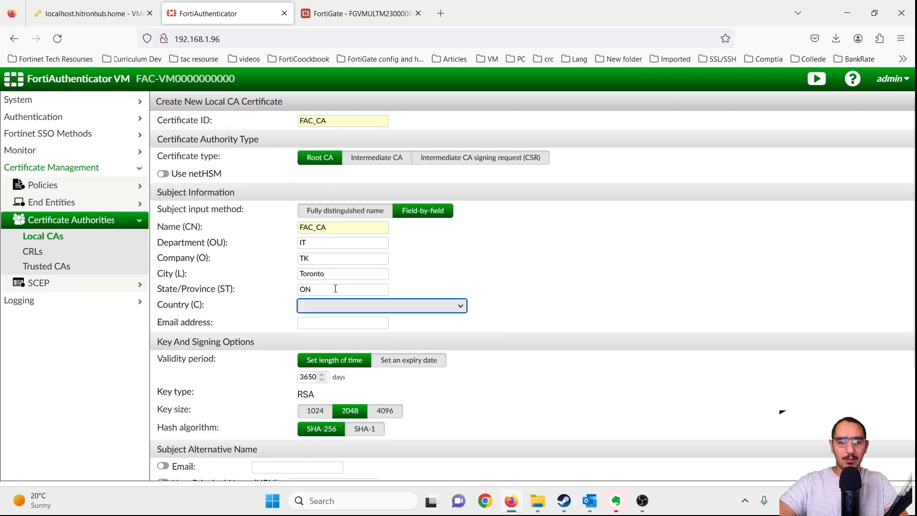
{"action": "key", "text": "c"}
{"action": "key", "text": "c"}
{"action": "key", "text": "c"}
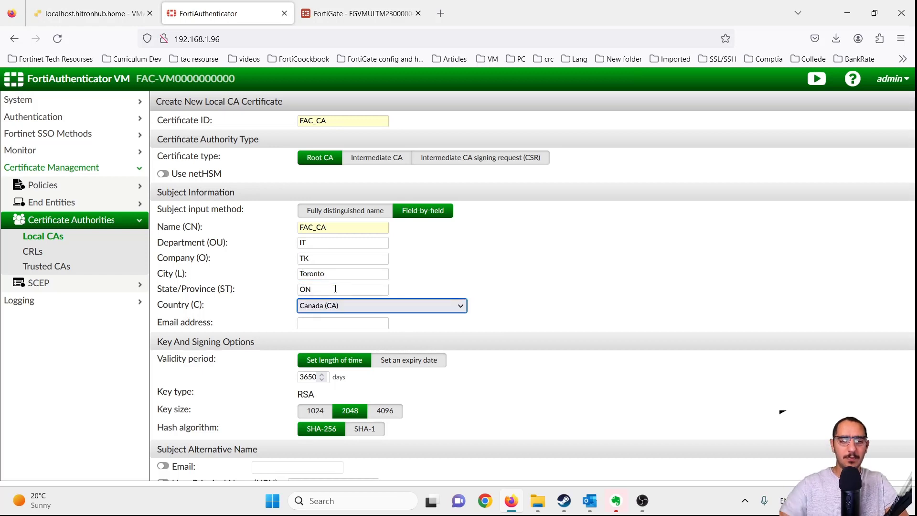
- Clear the stray text so the Email field is left blank
{"action": "left_click", "coordinate": [336, 326]}
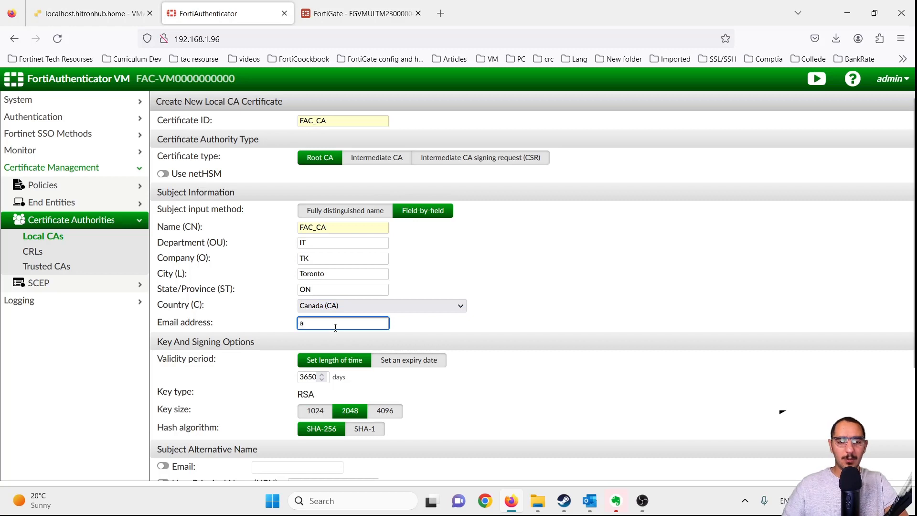
{"action": "type", "text": "ab"}
{"action": "key", "text": "ctrl+a"}
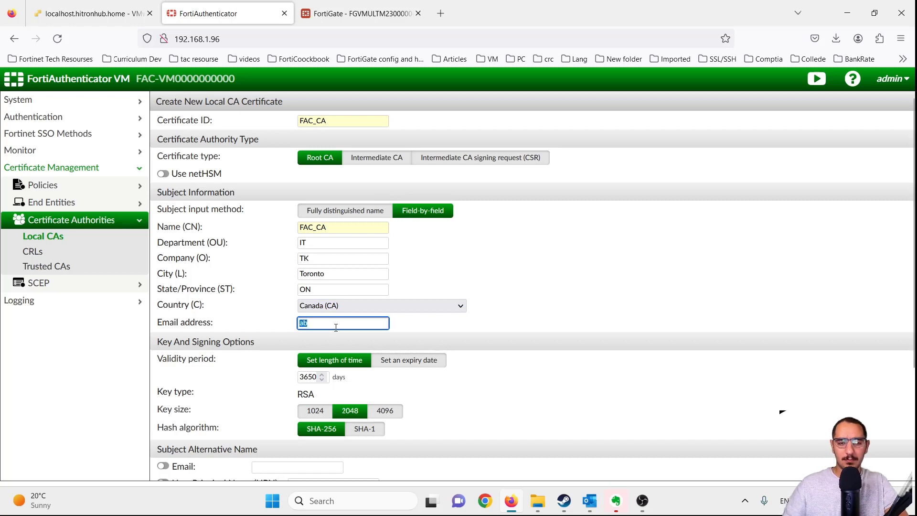
{"action": "key", "text": "BackSpace"}
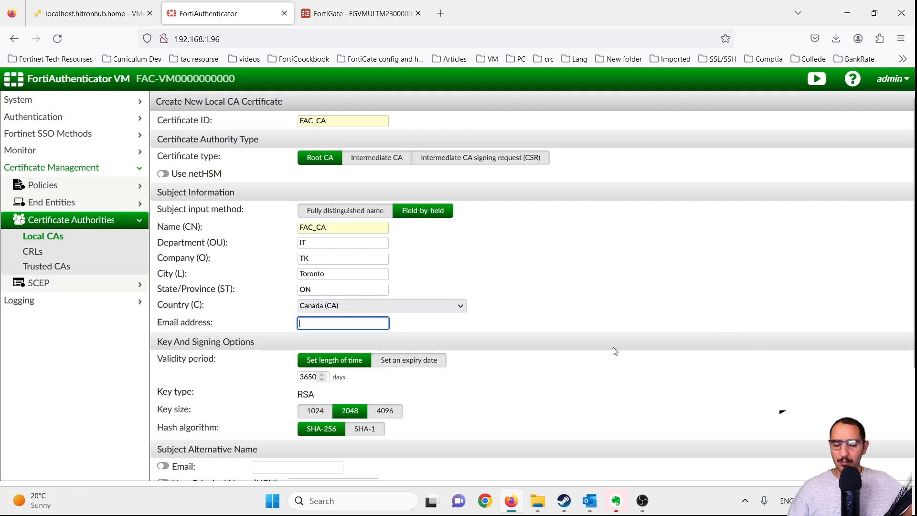
- Save the new FAC_CA local CA
{"action": "scroll", "coordinate": [615, 351], "scroll_direction": "down", "scroll_amount": 1}
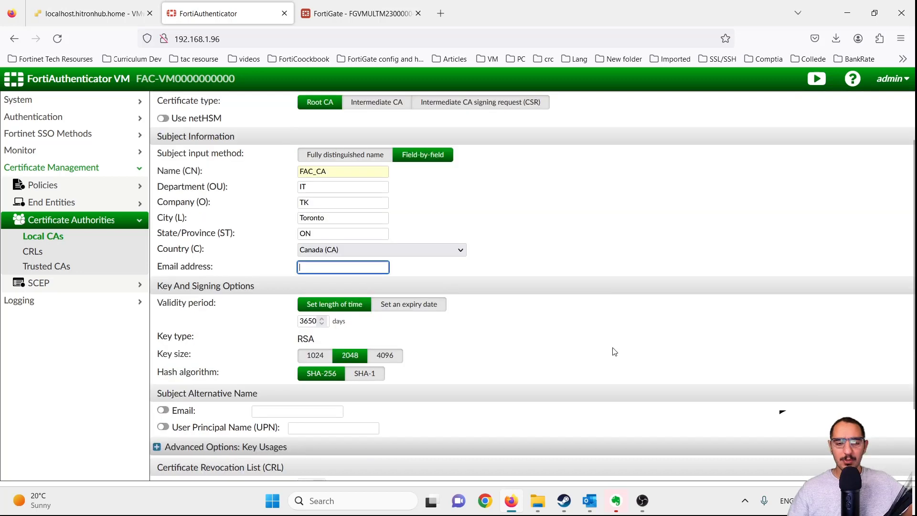
{"action": "scroll", "coordinate": [606, 351], "scroll_direction": "down", "scroll_amount": 1}
{"action": "scroll", "coordinate": [549, 394], "scroll_direction": "down", "scroll_amount": 1}
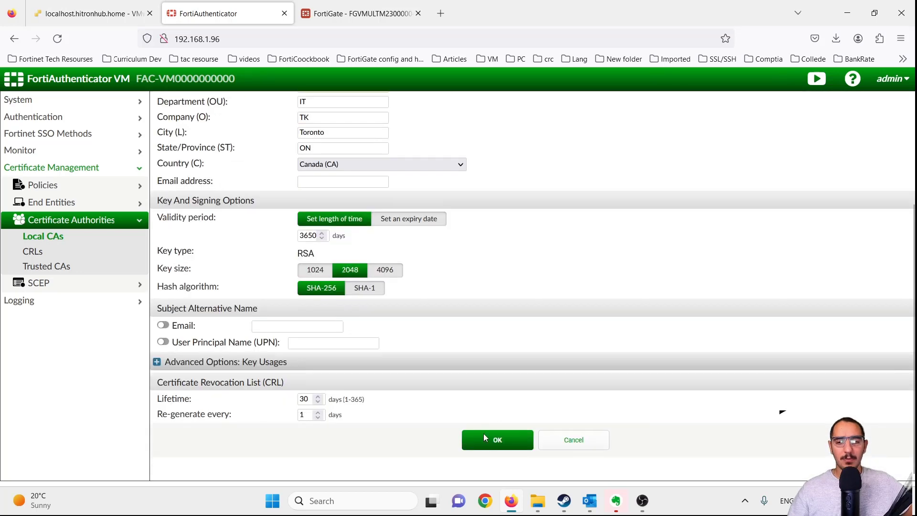
{"action": "mouse_move", "coordinate": [501, 496]}
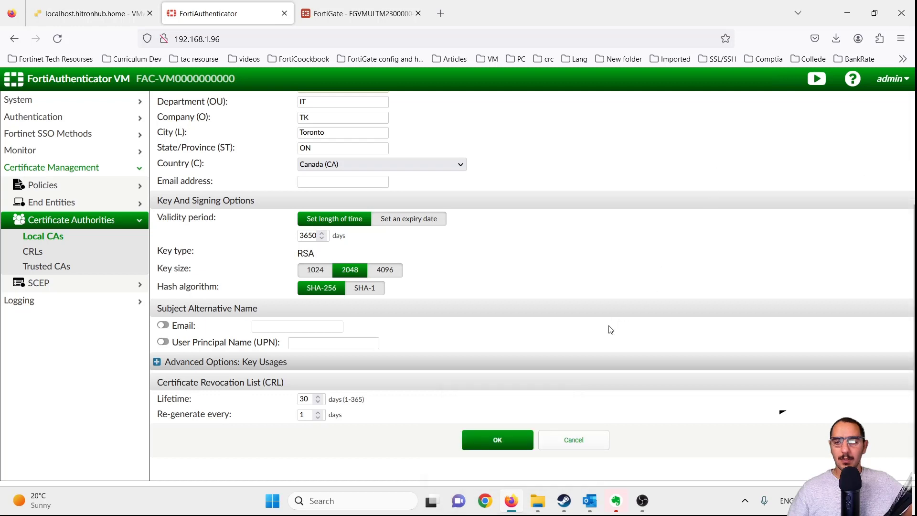
{"action": "left_click", "coordinate": [528, 439]}
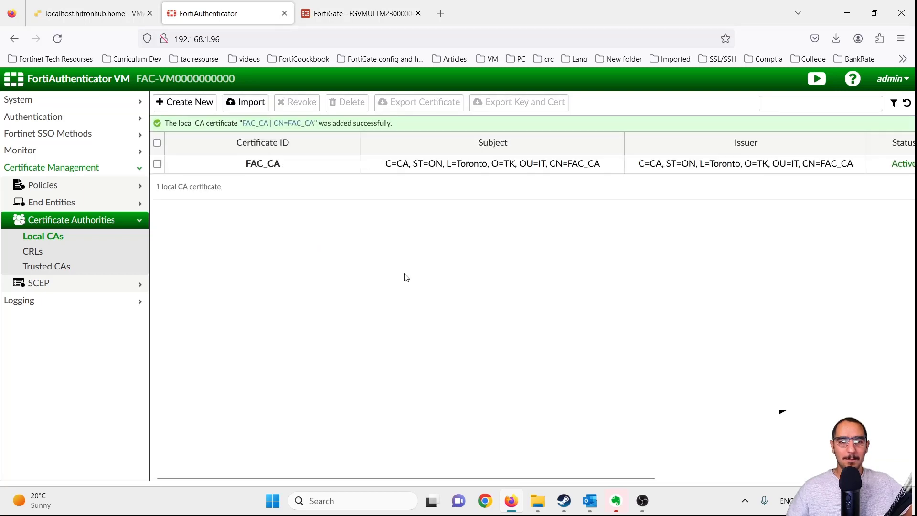
- Sort the Local CAs by Certificate ID and expand End Entities in the sidebar
{"action": "left_click", "coordinate": [286, 142]}
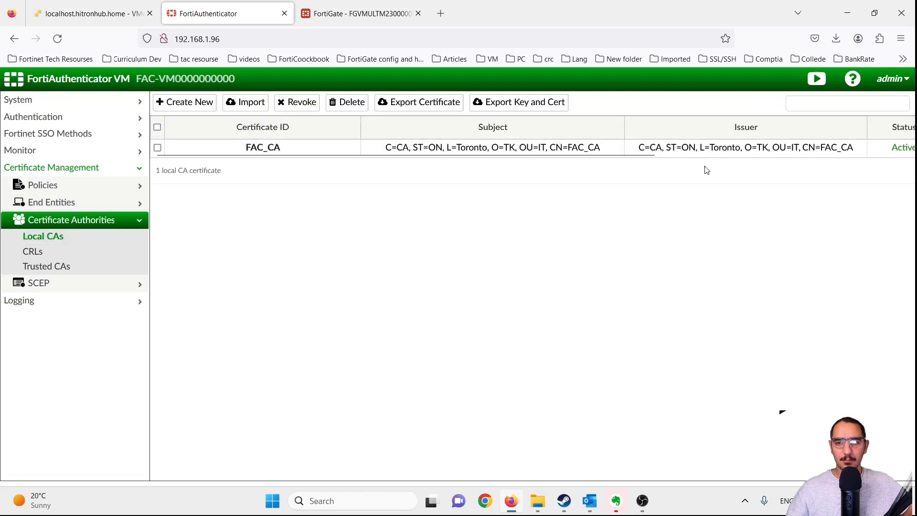
{"action": "left_click_drag", "start_coordinate": [560, 478], "coordinate": [459, 451]}
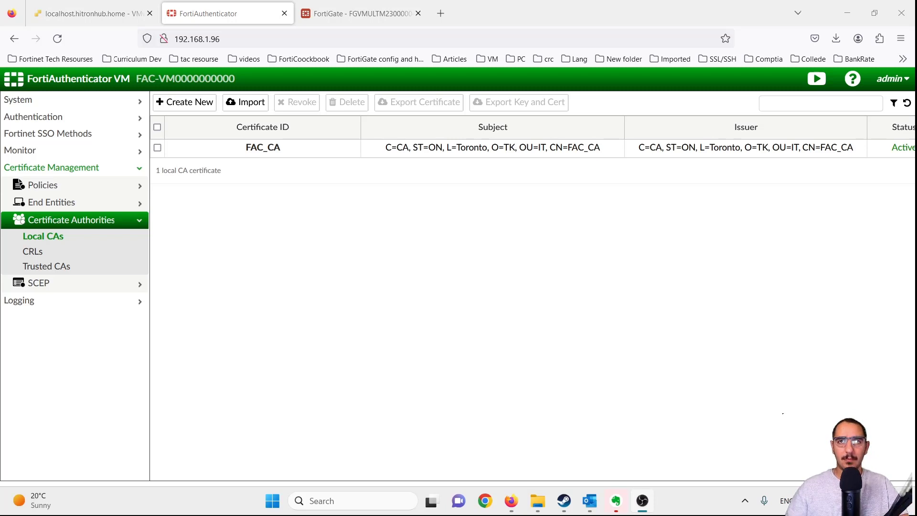
{"action": "left_click", "coordinate": [229, 260]}
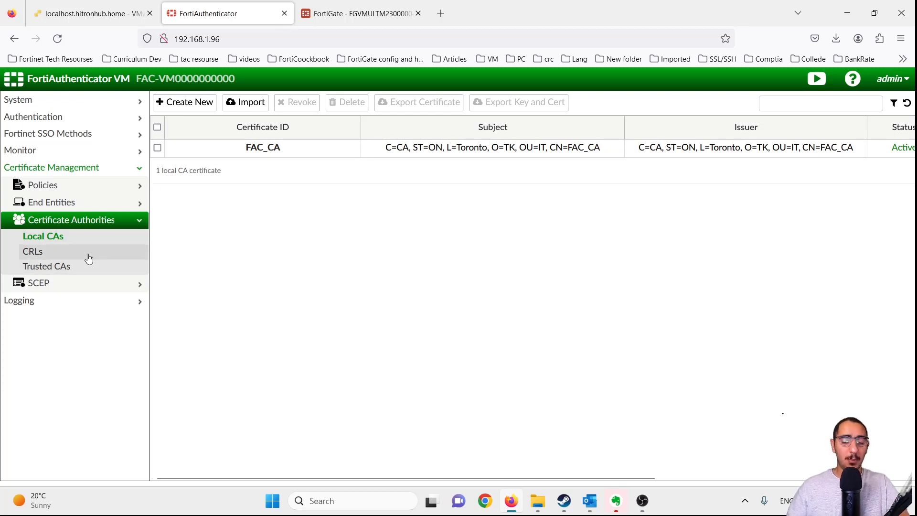
{"action": "left_click", "coordinate": [112, 204]}
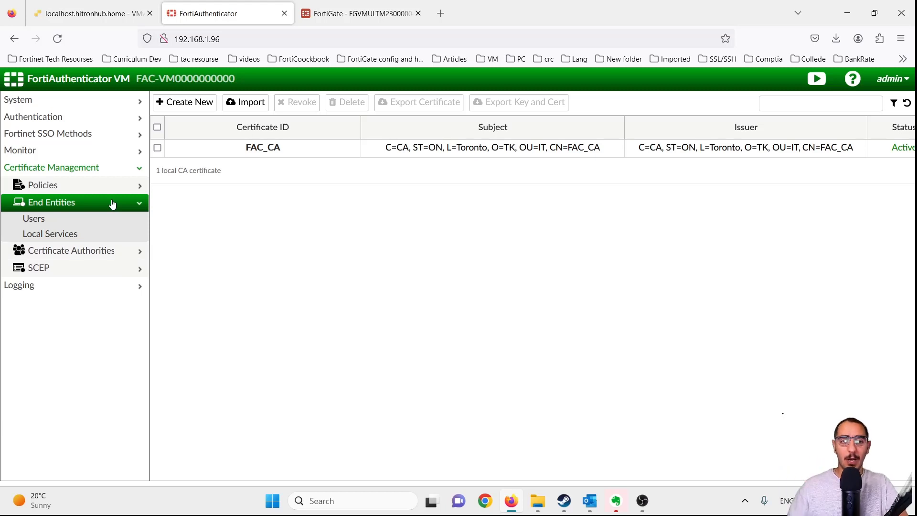
- Start a CSR import under End Entities > Users with certificate ID FGTHQ
{"action": "left_click", "coordinate": [85, 225]}
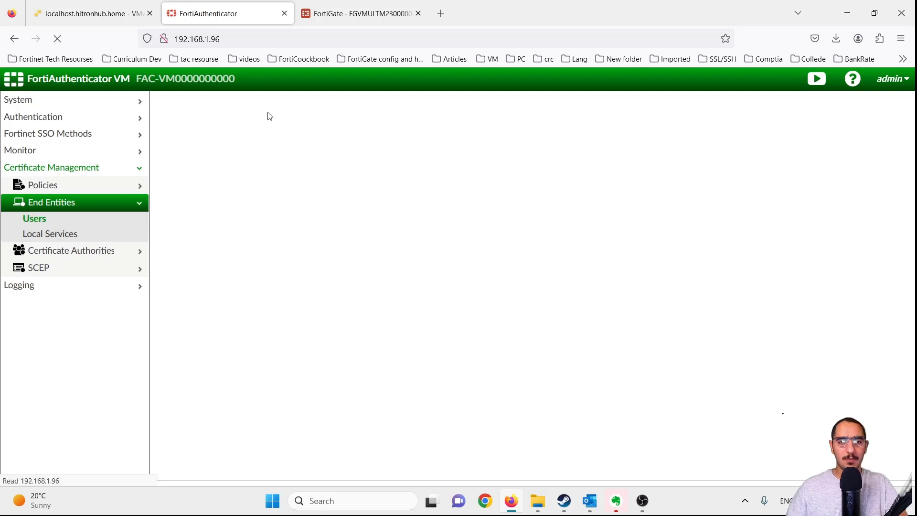
{"action": "left_click", "coordinate": [236, 108]}
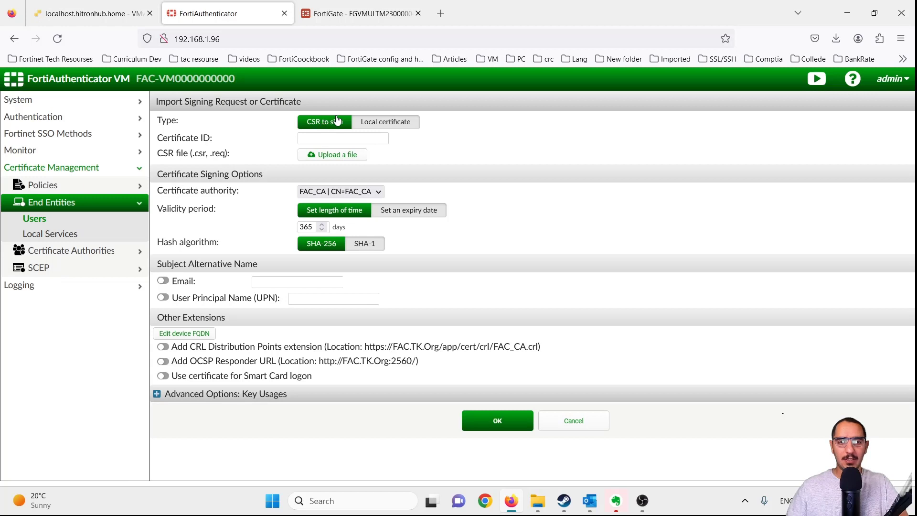
{"action": "left_click", "coordinate": [331, 134]}
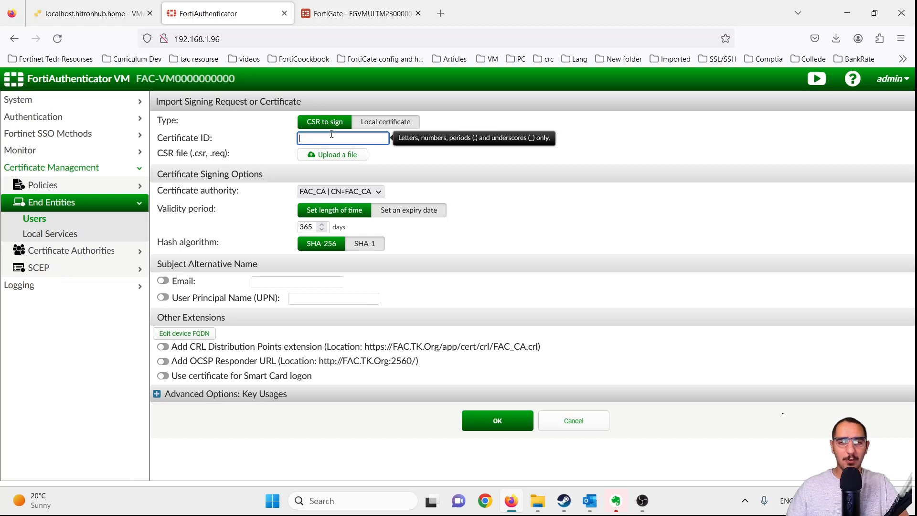
{"action": "type", "text": "FGTHQ"}
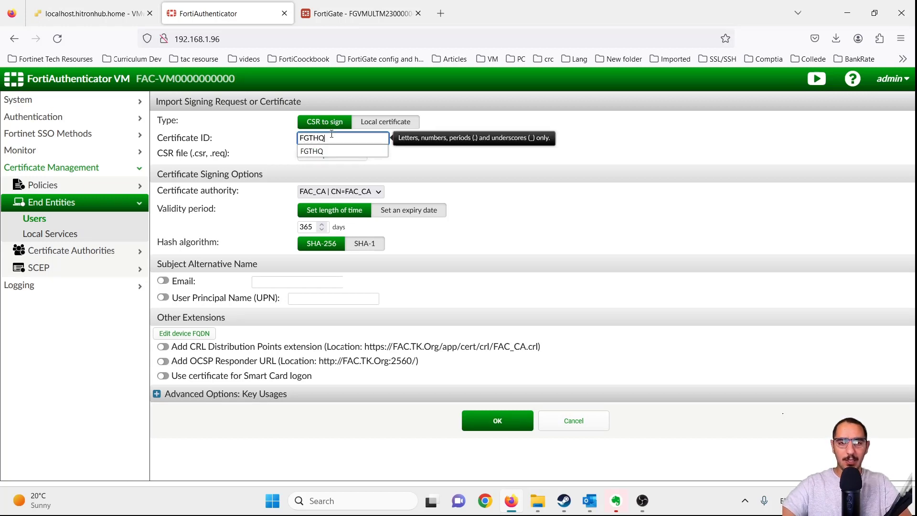
{"action": "left_click", "coordinate": [359, 13]}
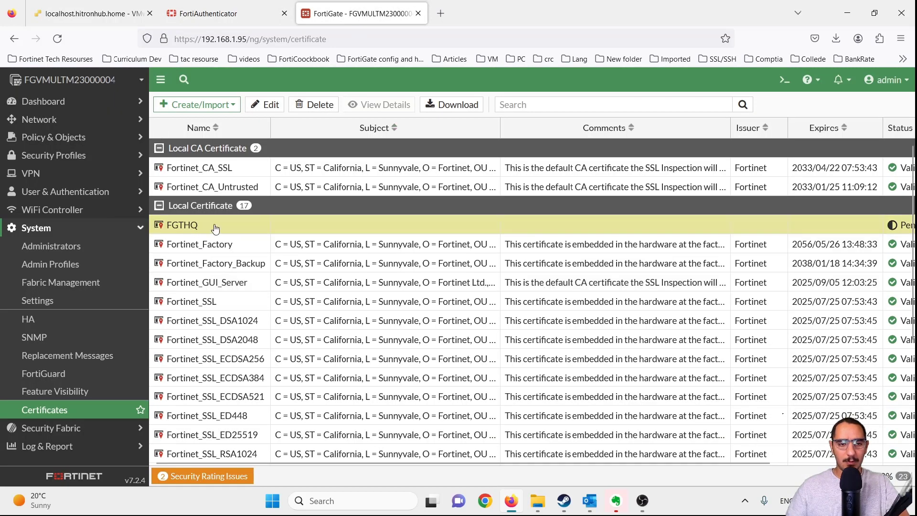
{"action": "left_click", "coordinate": [272, 19]}
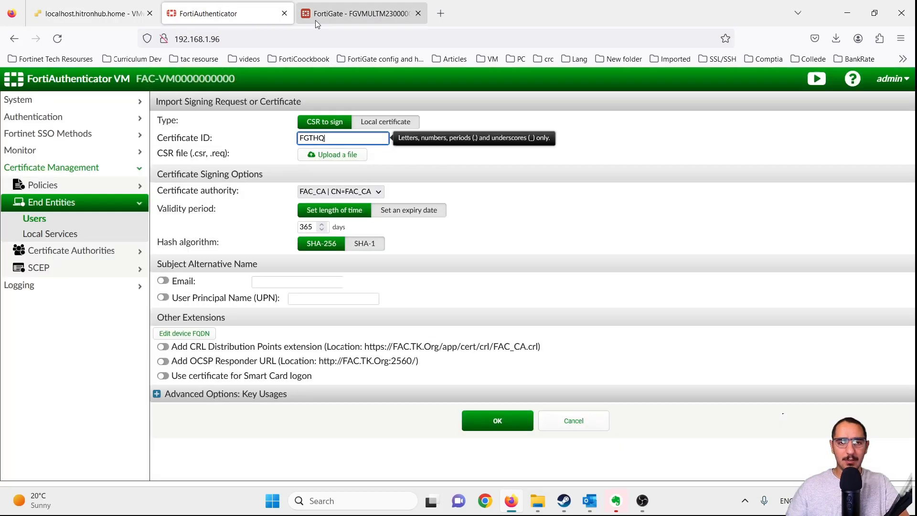
{"action": "left_click", "coordinate": [343, 18]}
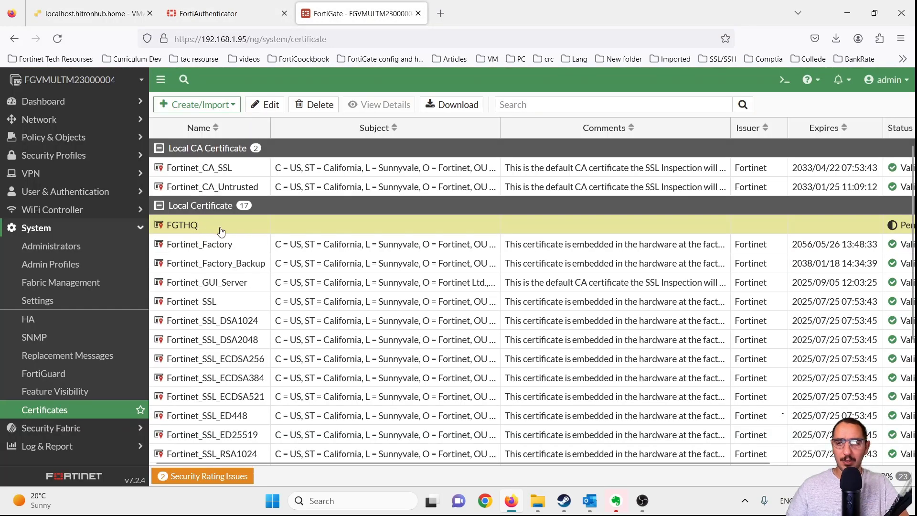
{"action": "left_click", "coordinate": [247, 14]}
- Attach FGTHQ.csr as the certificate signing request file
{"action": "left_click", "coordinate": [567, 228]}
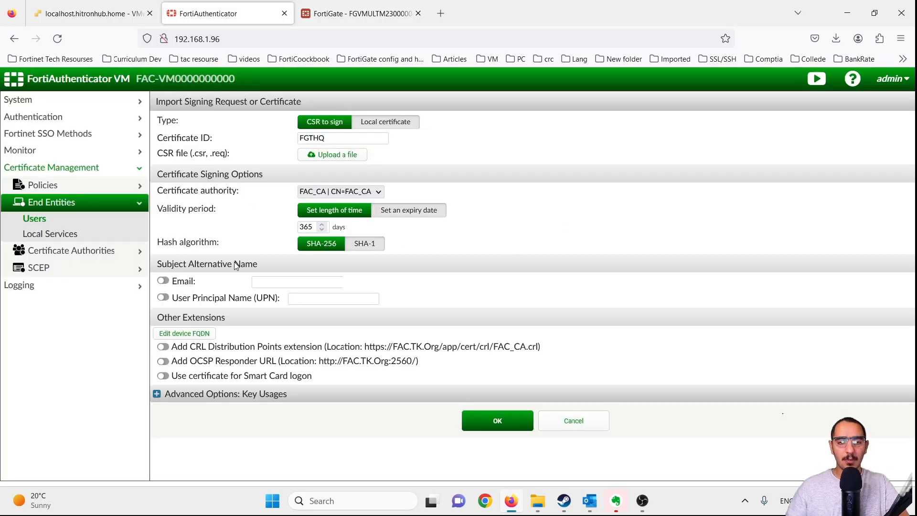
{"action": "left_click", "coordinate": [332, 155]}
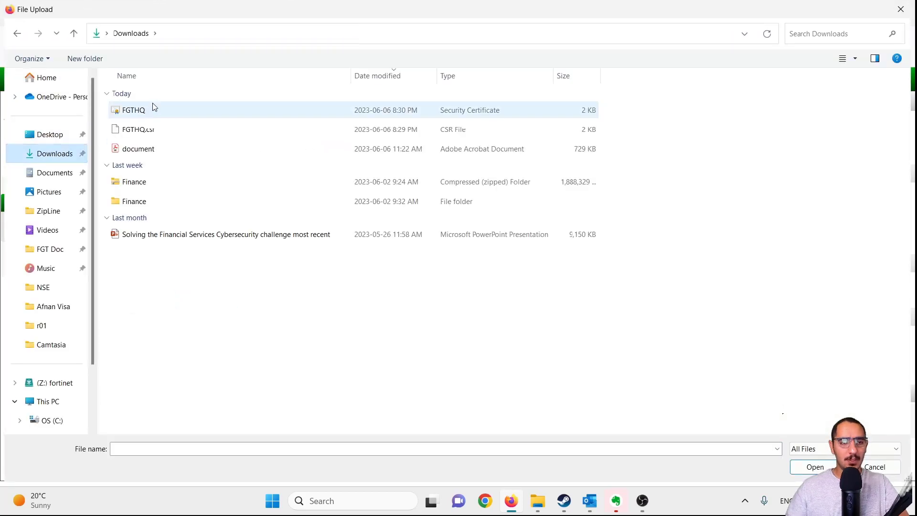
{"action": "double_click", "coordinate": [154, 137]}
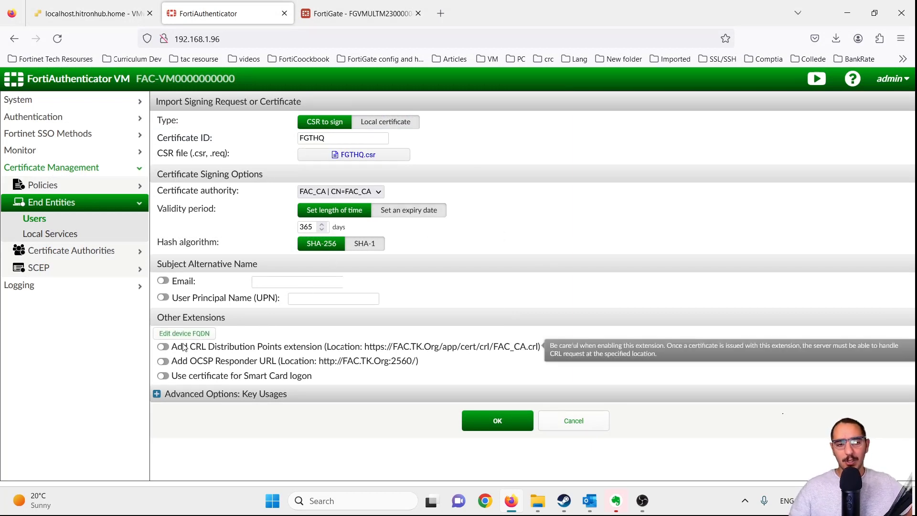
{"action": "mouse_move", "coordinate": [187, 345]}
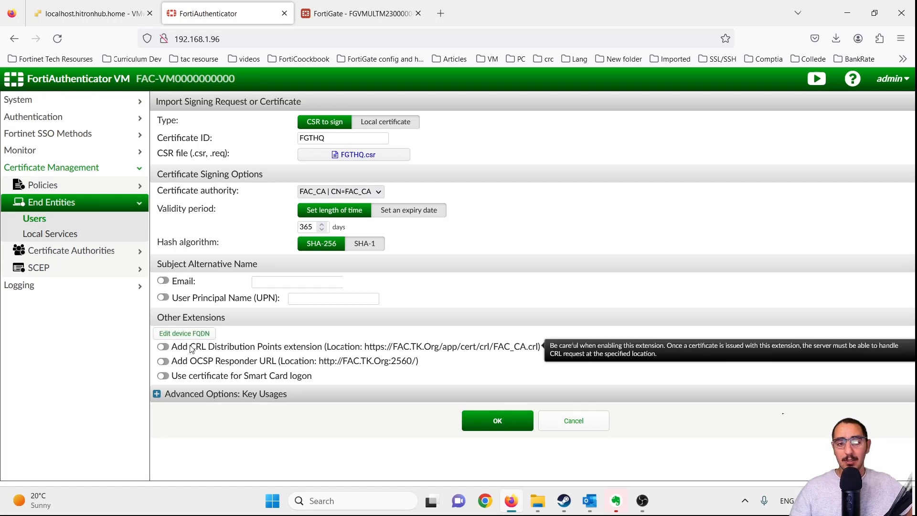
{"action": "left_click_drag", "start_coordinate": [194, 348], "coordinate": [206, 349]}
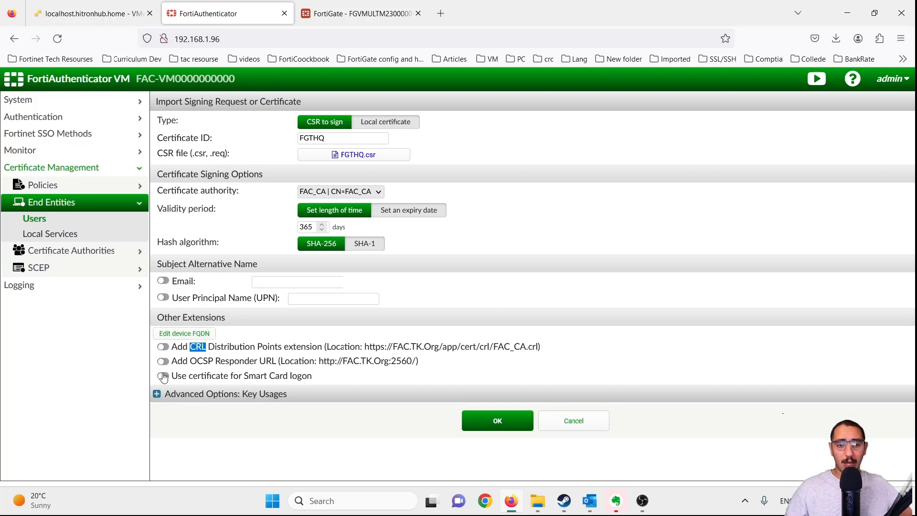
{"action": "left_click_drag", "start_coordinate": [193, 364], "coordinate": [208, 364]}
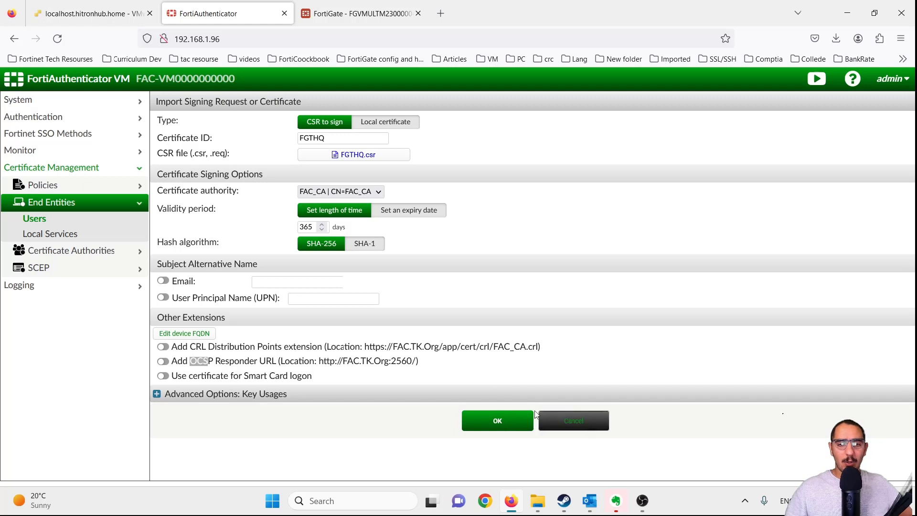
- Sign the FGTHQ CSR with FAC_CA and export the certificate as FGTHQ(1).cer
{"action": "left_click", "coordinate": [501, 421]}
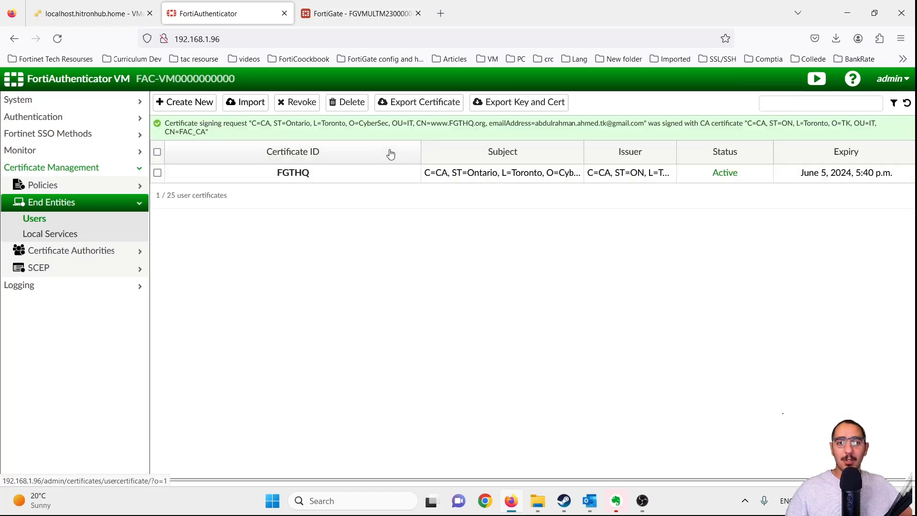
{"action": "left_click", "coordinate": [157, 173]}
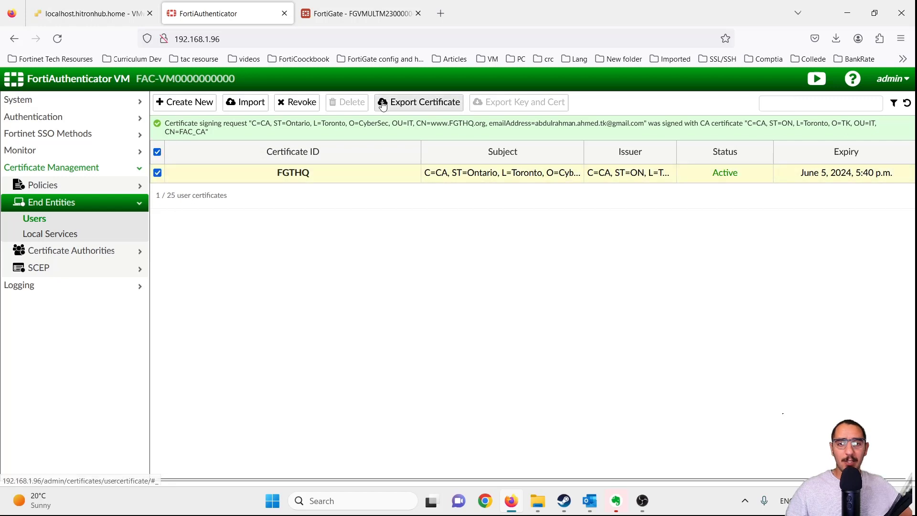
{"action": "left_click", "coordinate": [398, 103]}
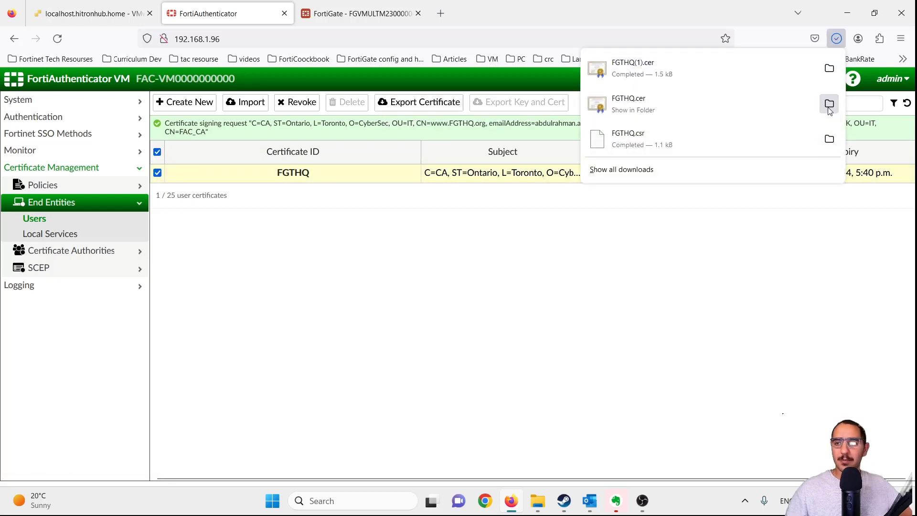
{"action": "left_click", "coordinate": [829, 105]}
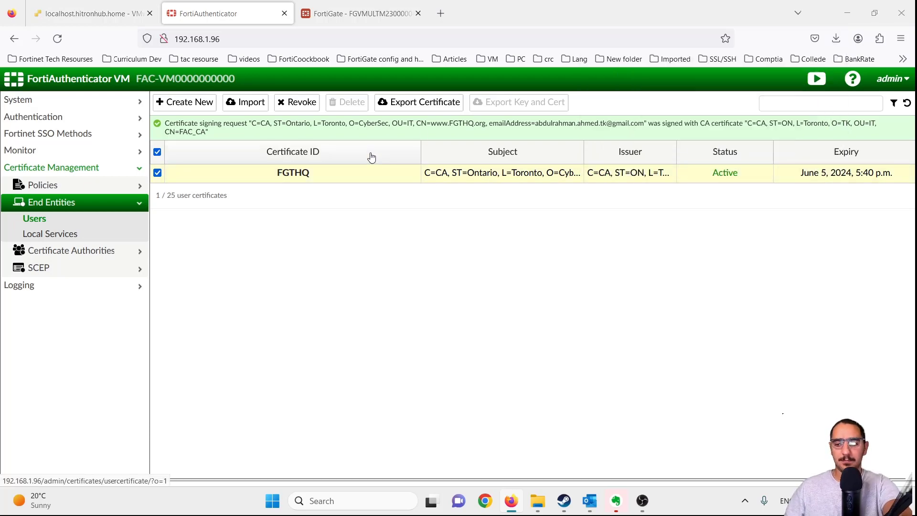
- Import FGTHQ(1).cer from Downloads as FortiGate's signed FGTHQ local certificate
{"action": "left_click", "coordinate": [372, 18]}
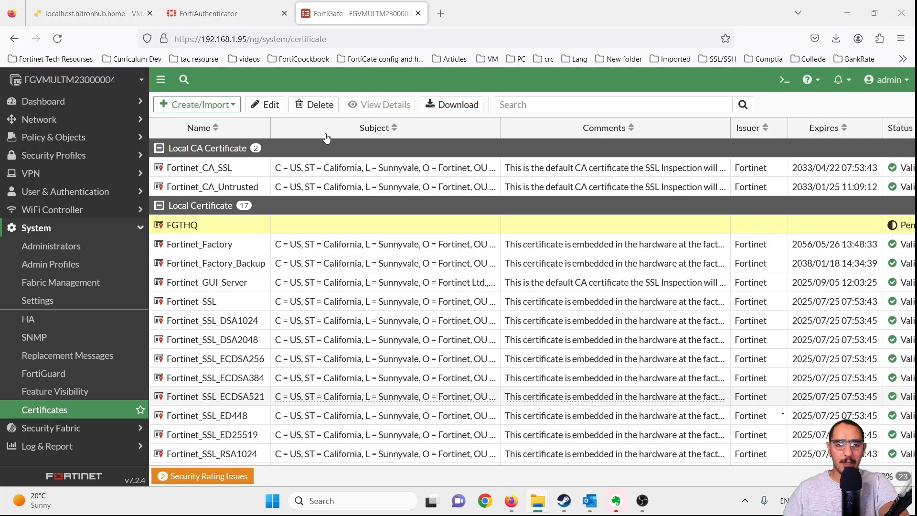
{"action": "left_click", "coordinate": [213, 106]}
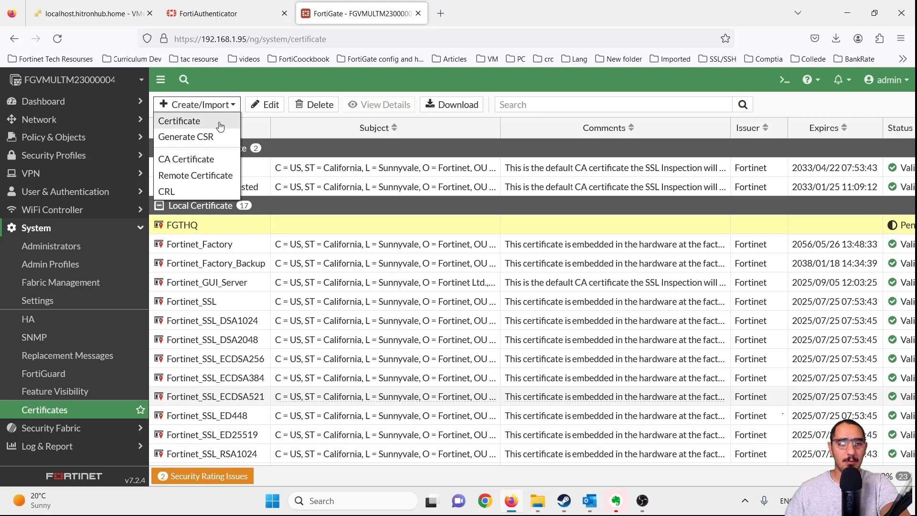
{"action": "left_click", "coordinate": [203, 125]}
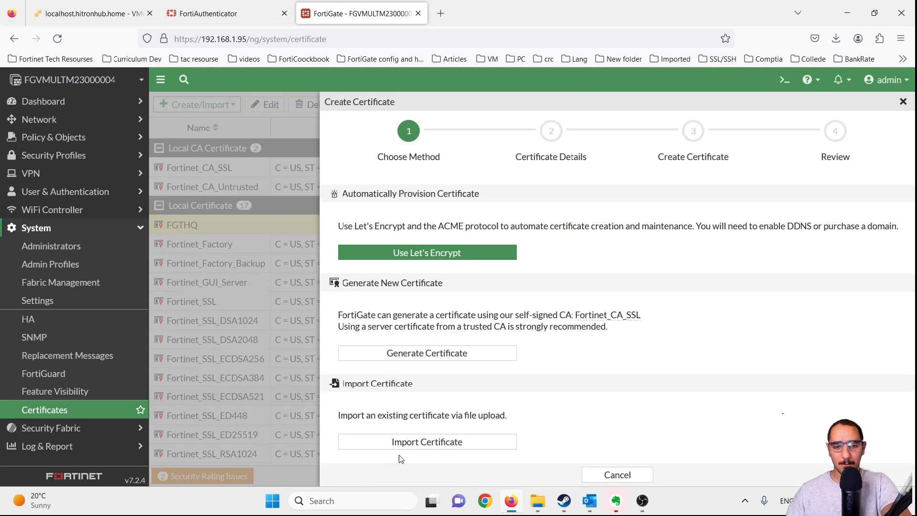
{"action": "left_click", "coordinate": [427, 446]}
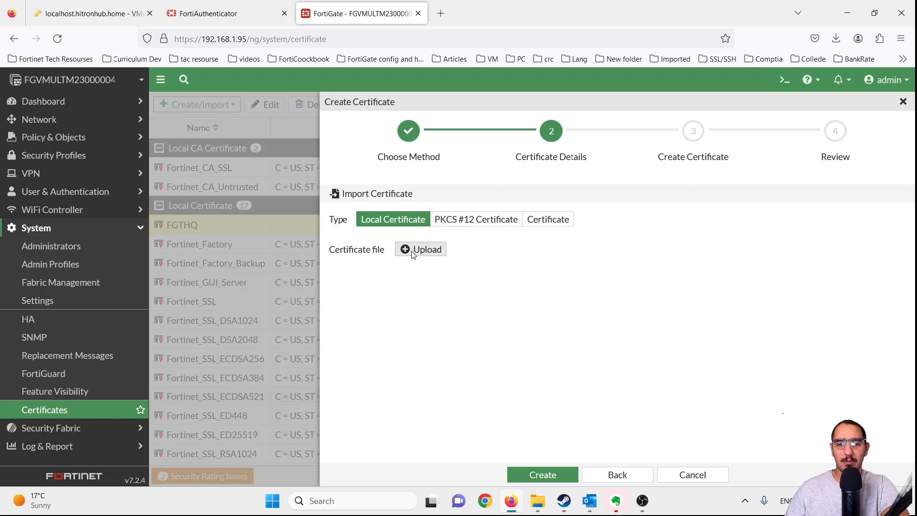
{"action": "left_click", "coordinate": [414, 254]}
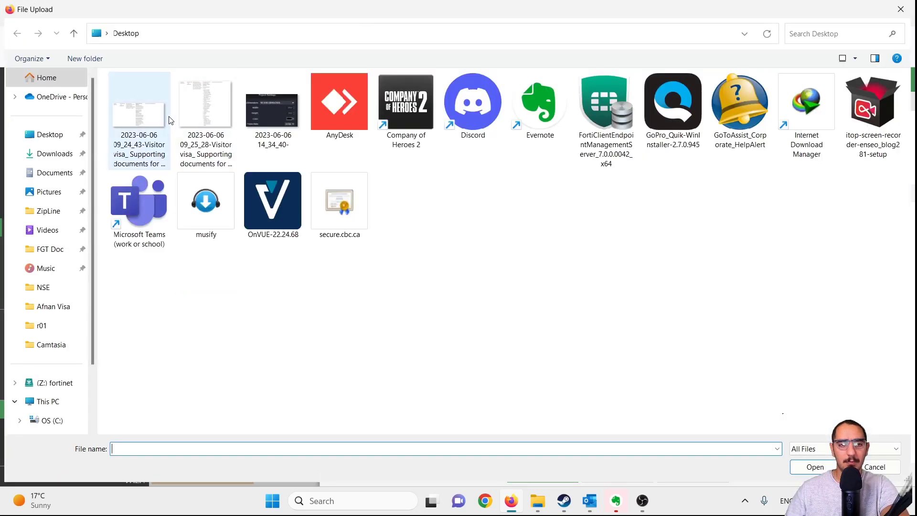
{"action": "left_click", "coordinate": [53, 154]}
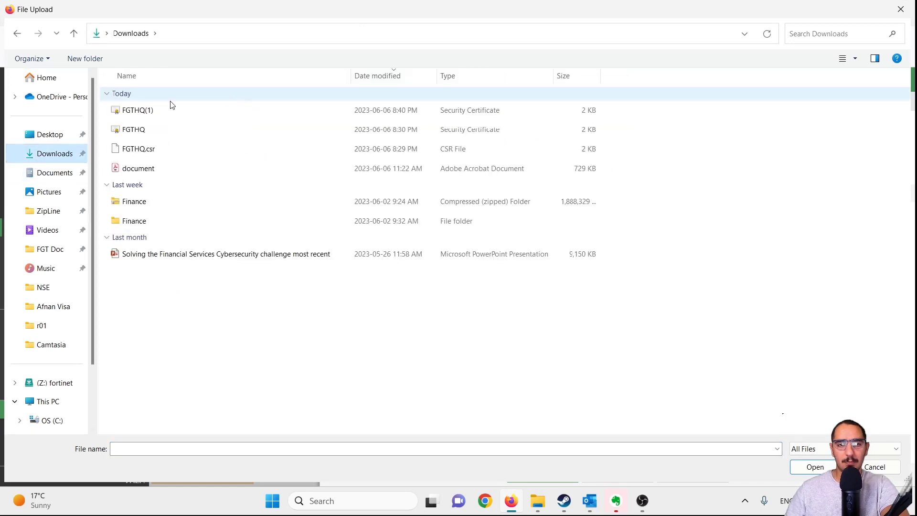
{"action": "double_click", "coordinate": [171, 114]}
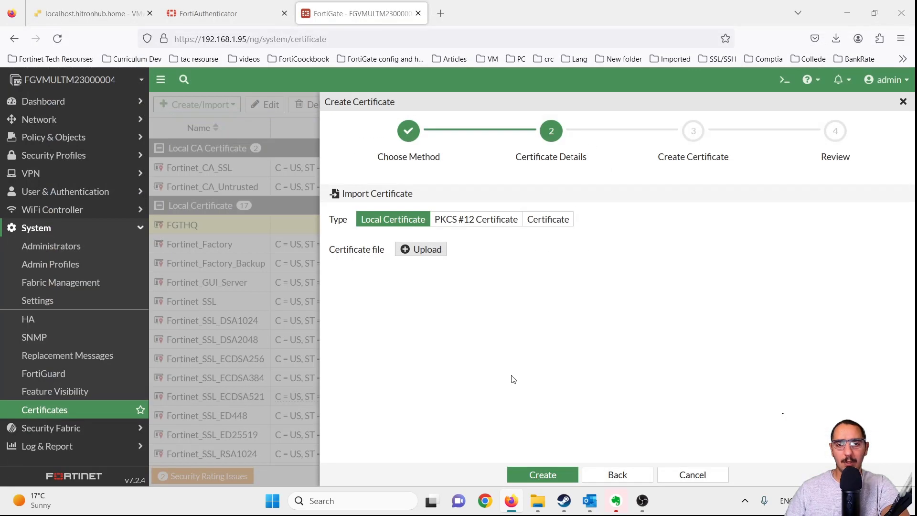
{"action": "left_click", "coordinate": [524, 473]}
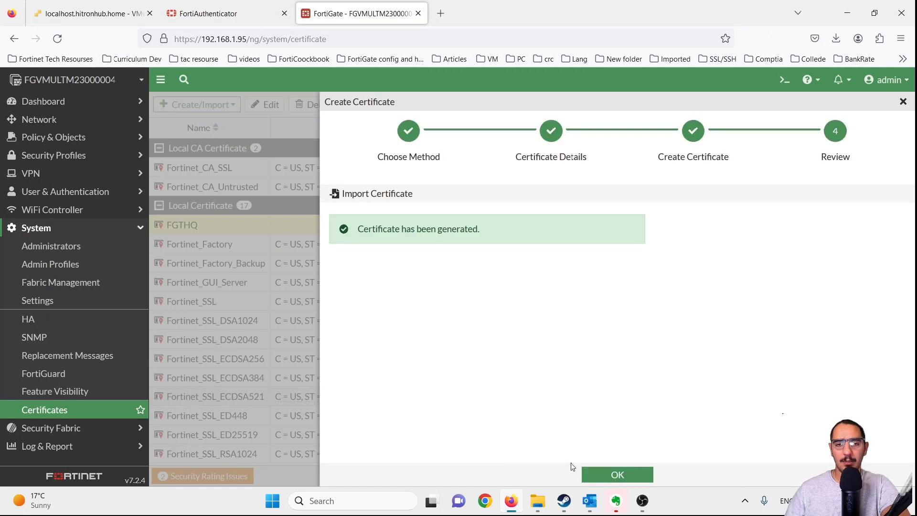
{"action": "left_click", "coordinate": [601, 475]}
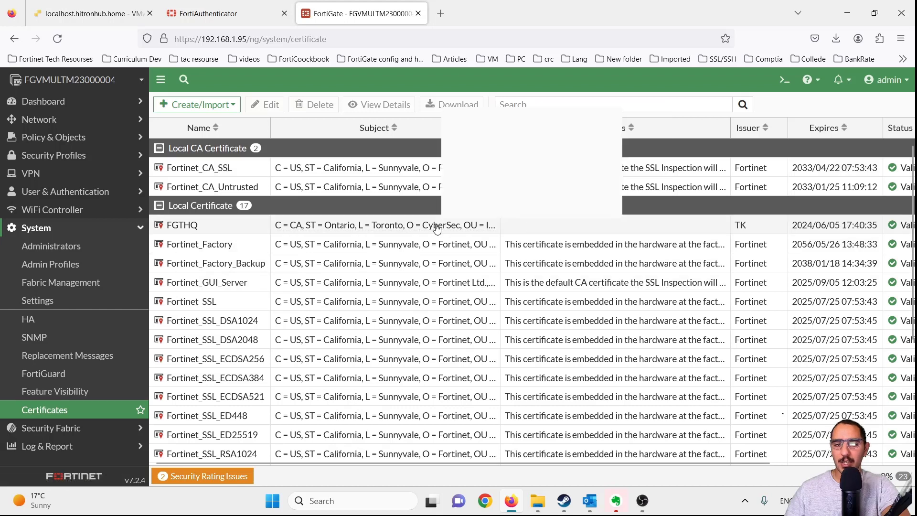
{"action": "left_click", "coordinate": [437, 229]}
{"action": "scroll", "coordinate": [508, 458], "scroll_direction": "right", "scroll_amount": 1}
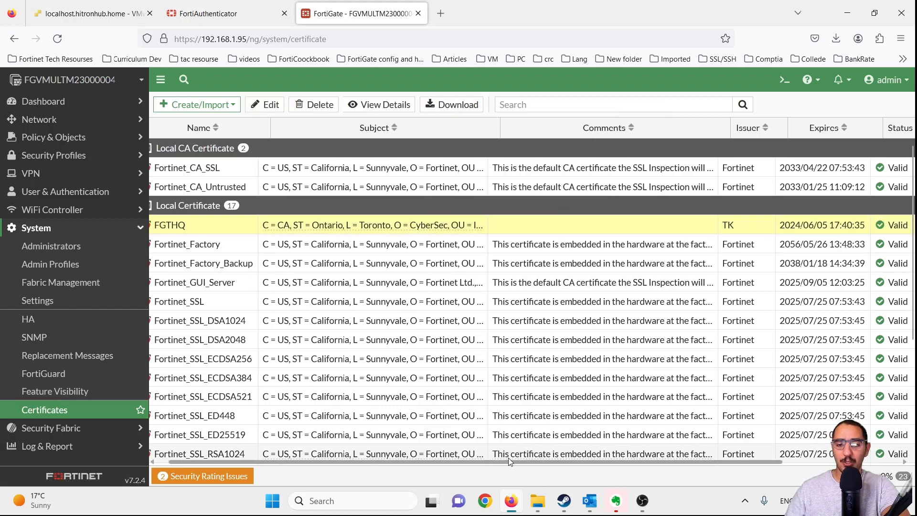
{"action": "left_click_drag", "start_coordinate": [508, 458], "coordinate": [363, 452]}
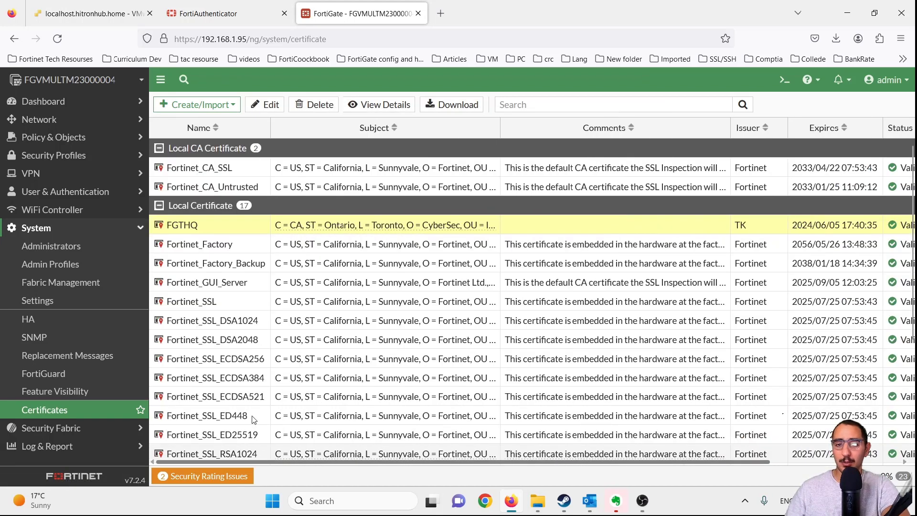
{"action": "double_click", "coordinate": [239, 232]}
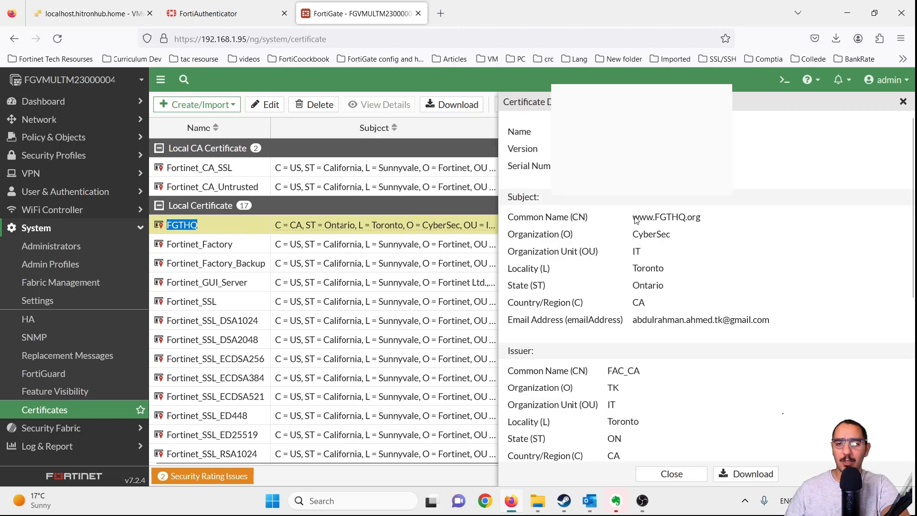
{"action": "left_click_drag", "start_coordinate": [633, 218], "coordinate": [701, 233]}
{"action": "left_click", "coordinate": [674, 235]}
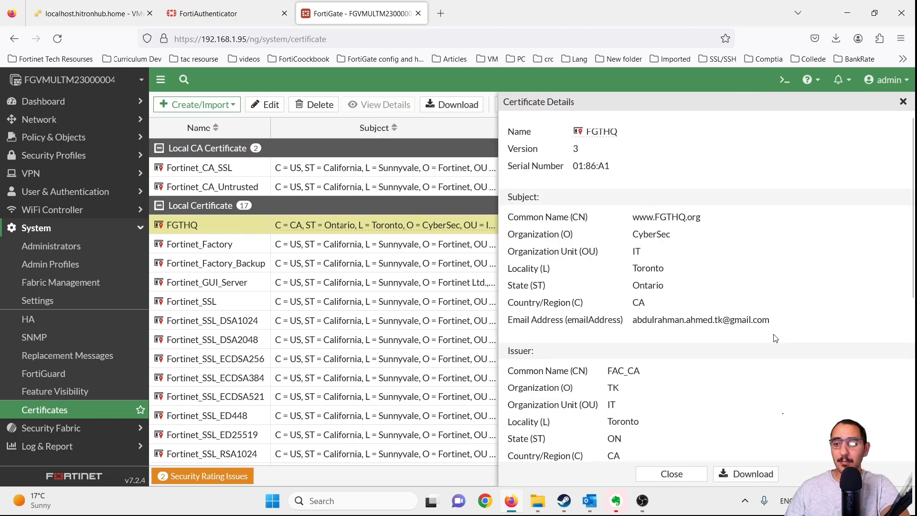
{"action": "left_click_drag", "start_coordinate": [773, 334], "coordinate": [507, 199]}
{"action": "left_click", "coordinate": [656, 247]}
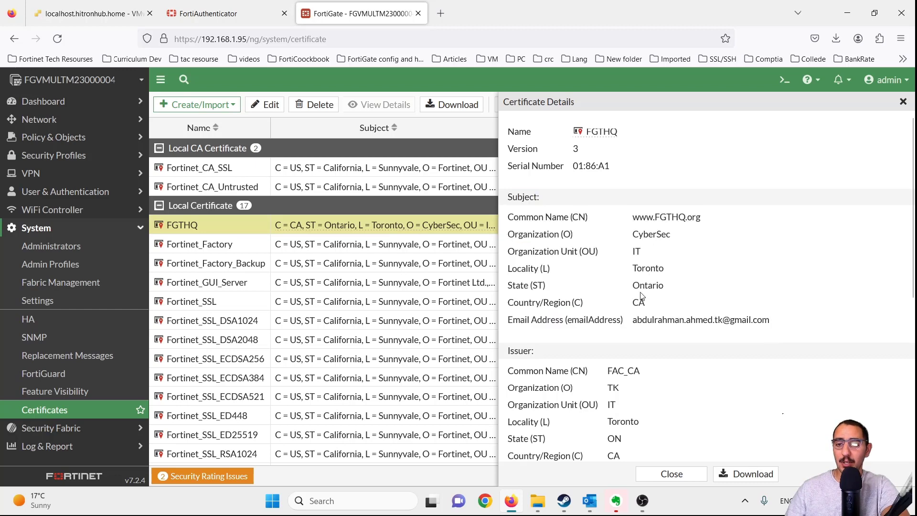
- Check the issuer FAC_CA and validity period 2023/06/06 to 2024/06/05
{"action": "scroll", "coordinate": [642, 293], "scroll_direction": "down", "scroll_amount": 5}
{"action": "scroll", "coordinate": [903, 329], "scroll_direction": "up", "scroll_amount": 3}
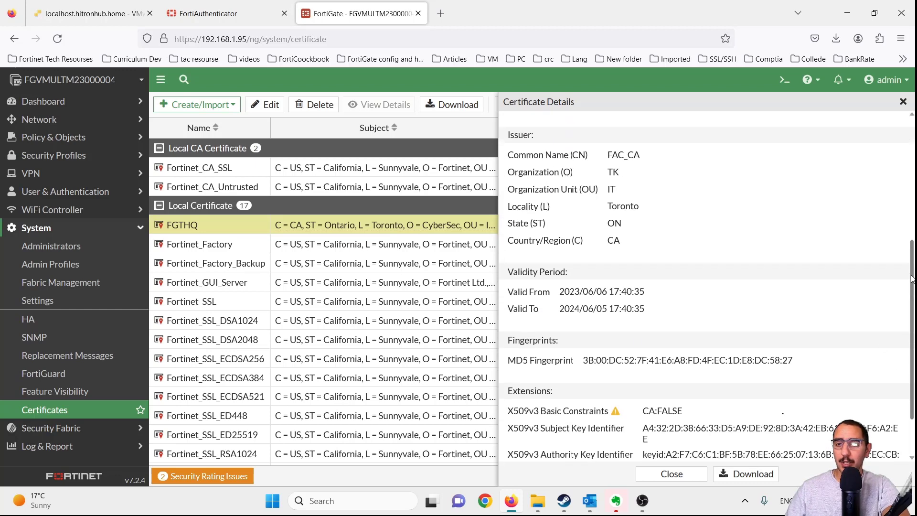
{"action": "left_click_drag", "start_coordinate": [641, 187], "coordinate": [606, 187]}
{"action": "left_click_drag", "start_coordinate": [637, 277], "coordinate": [507, 168]}
{"action": "left_click", "coordinate": [718, 258]}
{"action": "left_click_drag", "start_coordinate": [652, 345], "coordinate": [583, 299]}
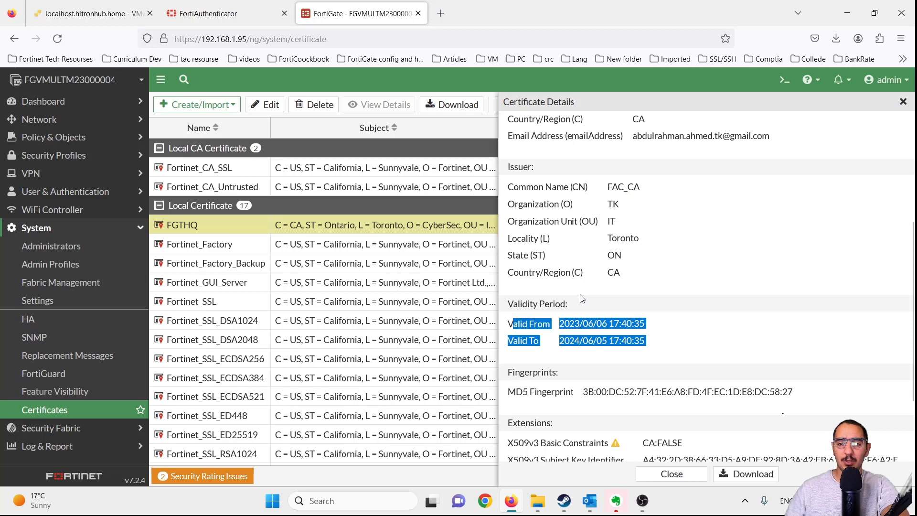
{"action": "left_click", "coordinate": [715, 258]}
{"action": "scroll", "coordinate": [707, 280], "scroll_direction": "down", "scroll_amount": 2}
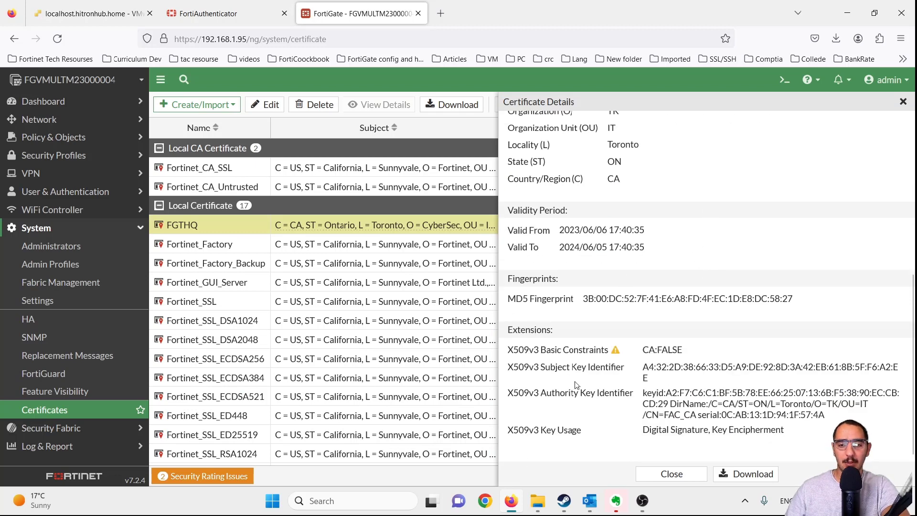
{"action": "scroll", "coordinate": [665, 272], "scroll_direction": "up", "scroll_amount": 6}
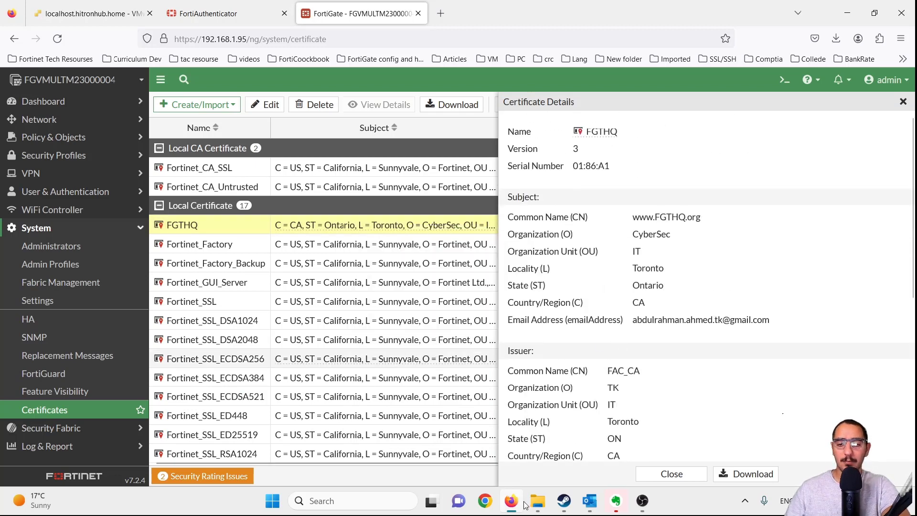
- Inspect the FGTHQ certificate's details in the Windows Certificate viewer, then close it
{"action": "mouse_move", "coordinate": [538, 501]}
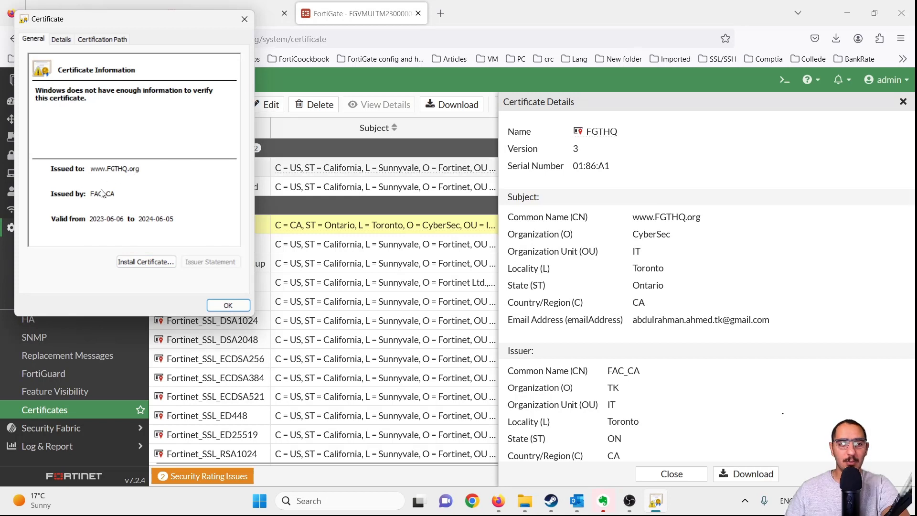
{"action": "left_click", "coordinate": [62, 38]}
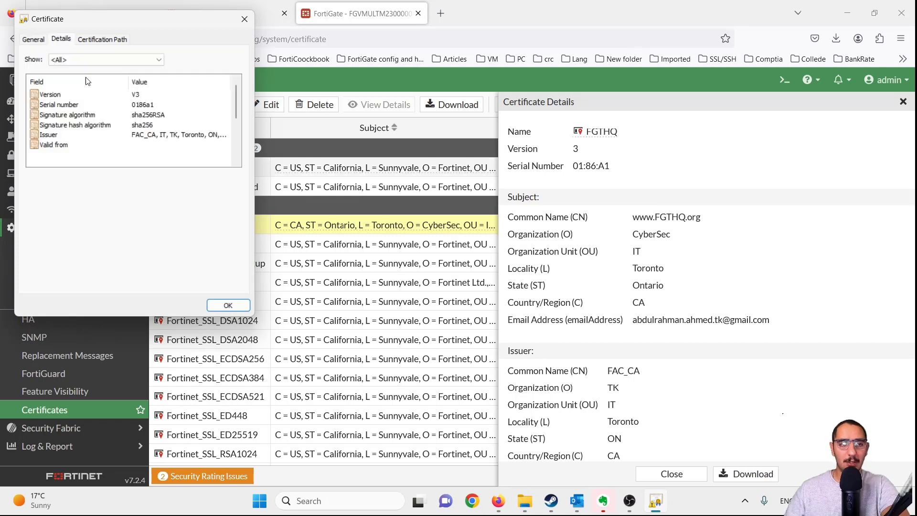
{"action": "left_click_drag", "start_coordinate": [139, 20], "coordinate": [320, 113]}
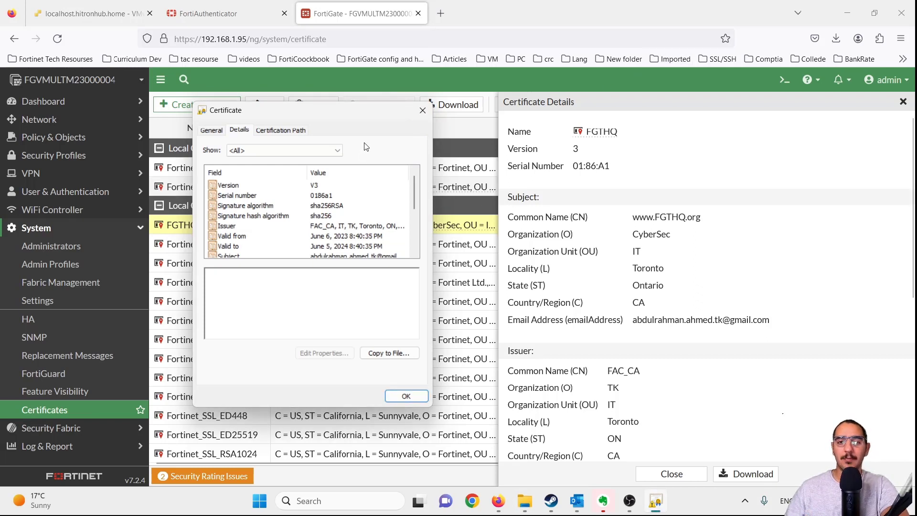
{"action": "left_click", "coordinate": [416, 113]}
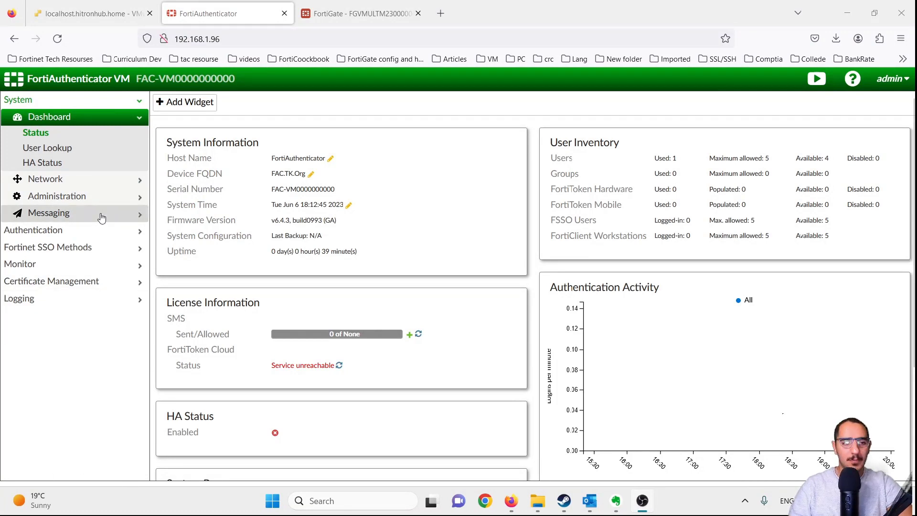
- Enable SCEP under Certificate Management > SCEP > General
{"action": "left_click", "coordinate": [58, 281]}
{"action": "left_click", "coordinate": [67, 237]}
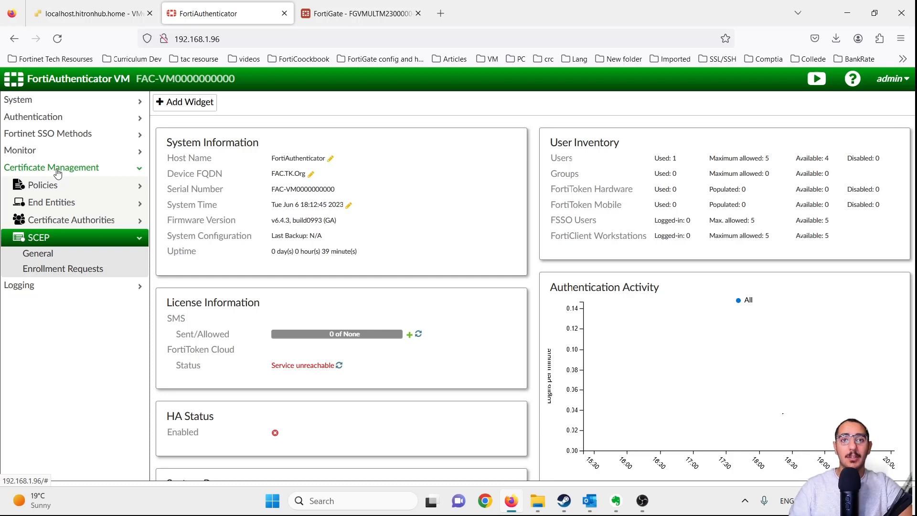
{"action": "left_click", "coordinate": [57, 256]}
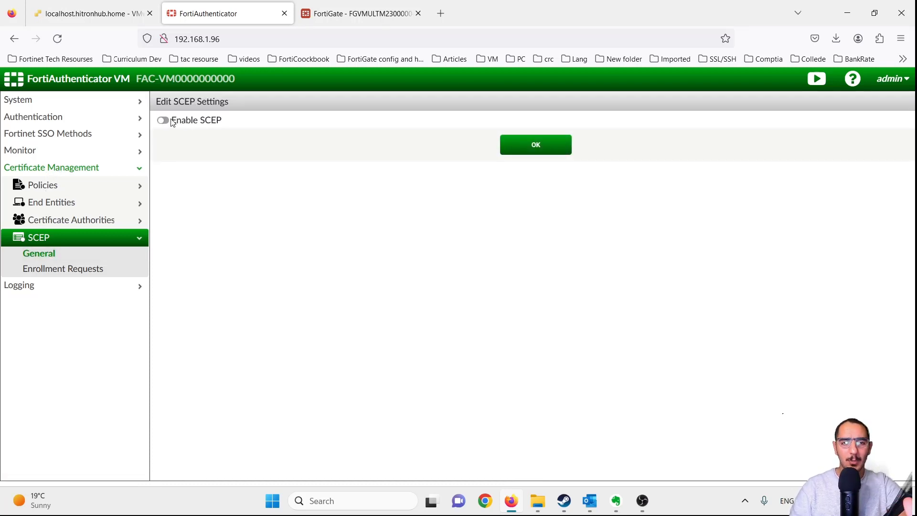
{"action": "left_click", "coordinate": [165, 121]}
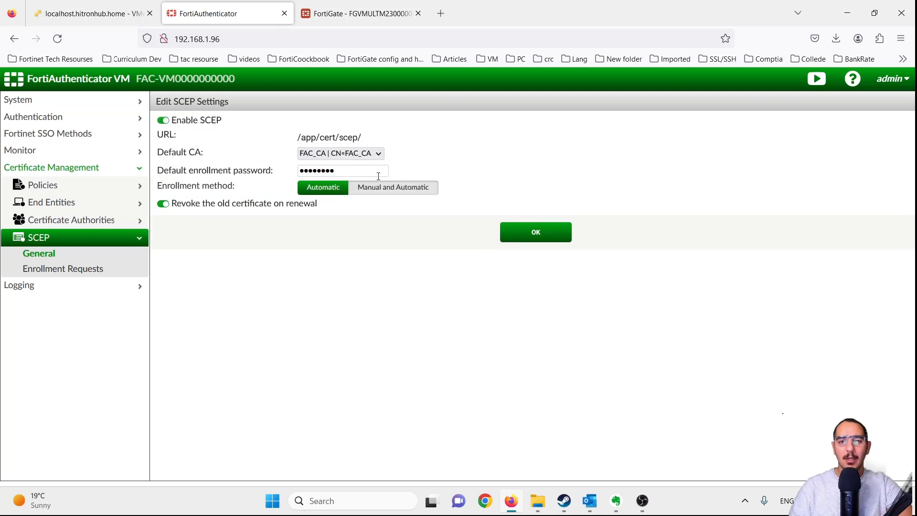
- Replace the default enrollment password with a new one
{"action": "left_click", "coordinate": [372, 171]}
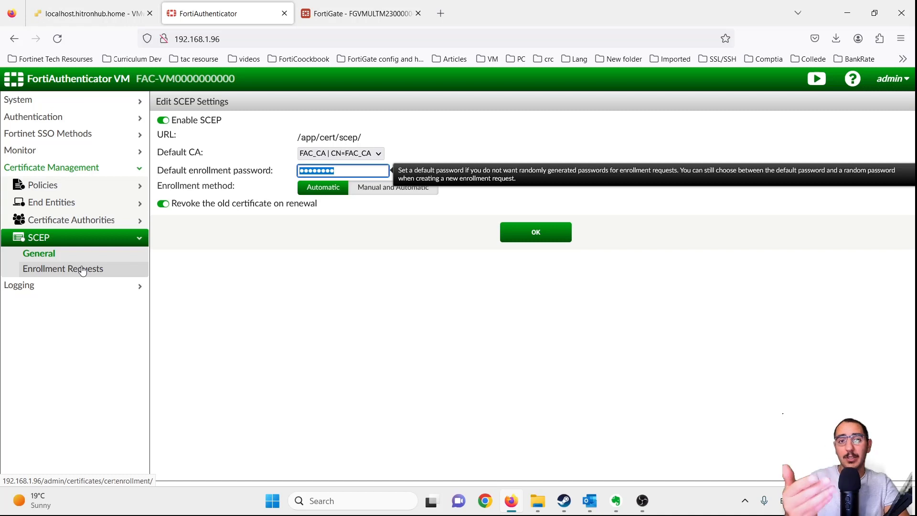
{"action": "type", "text": "●●"}
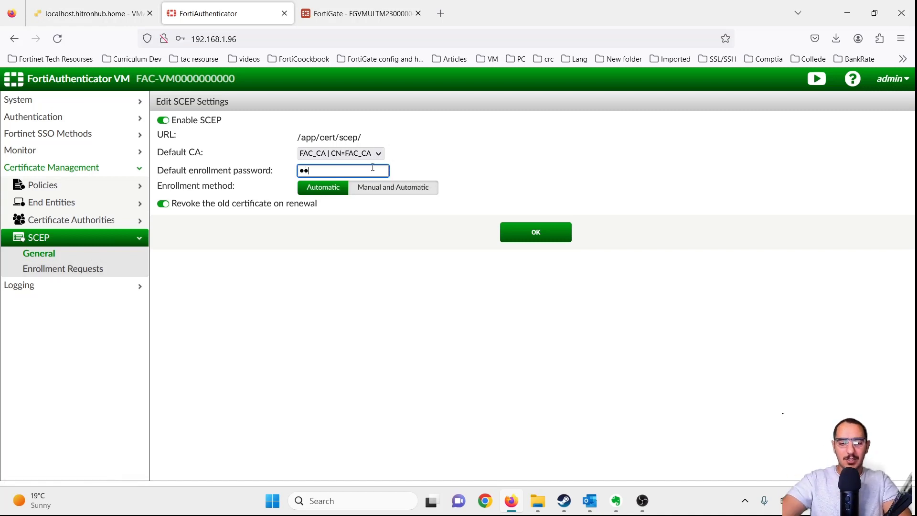
{"action": "type", "text": "●●●●"}
{"action": "key", "text": "BackSpace"}
{"action": "key", "text": "BackSpace"}
{"action": "key", "text": "BackSpace"}
{"action": "key", "text": "BackSpace"}
{"action": "key", "text": "BackSpace"}
{"action": "key", "text": "BackSpace"}
{"action": "type", "text": "●●"}
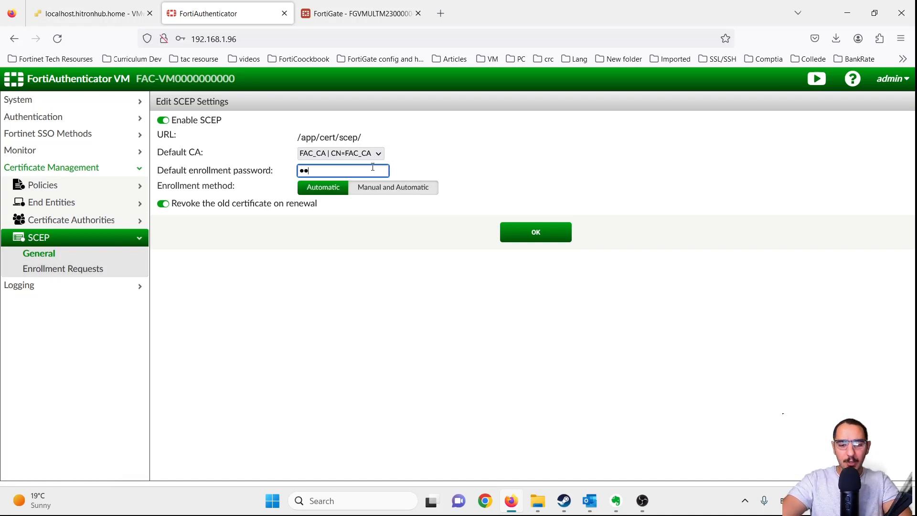
{"action": "type", "text": "●●●●●●●"}
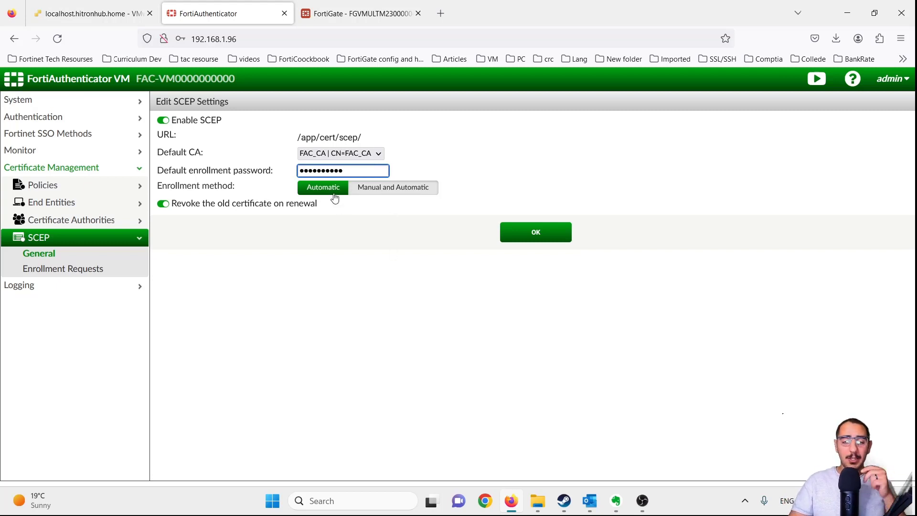
- Allow Manual and Automatic enrollment, keep email notification off, and save the SCEP settings
{"action": "left_click", "coordinate": [375, 188]}
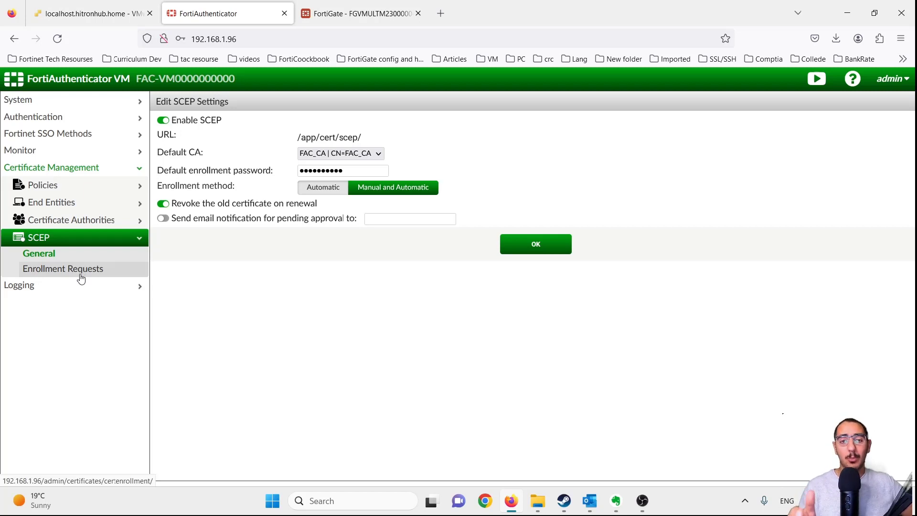
{"action": "left_click", "coordinate": [169, 220]}
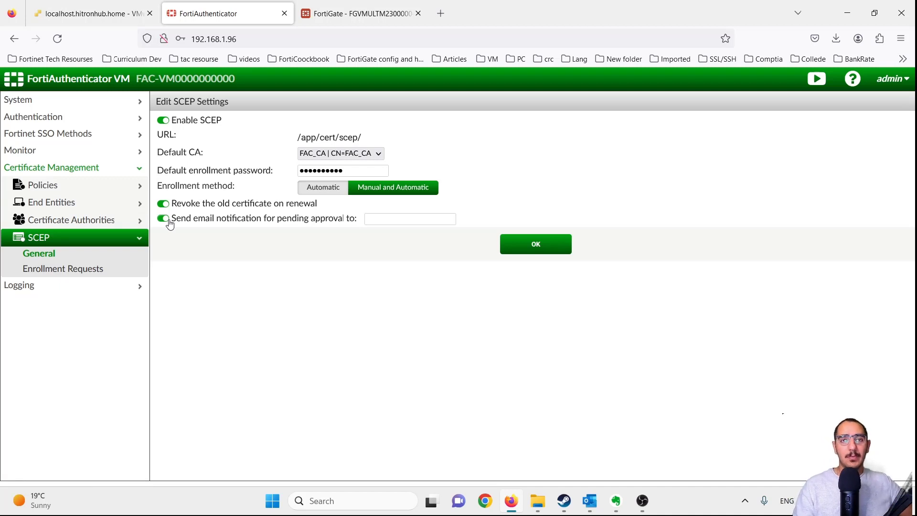
{"action": "left_click", "coordinate": [170, 224]}
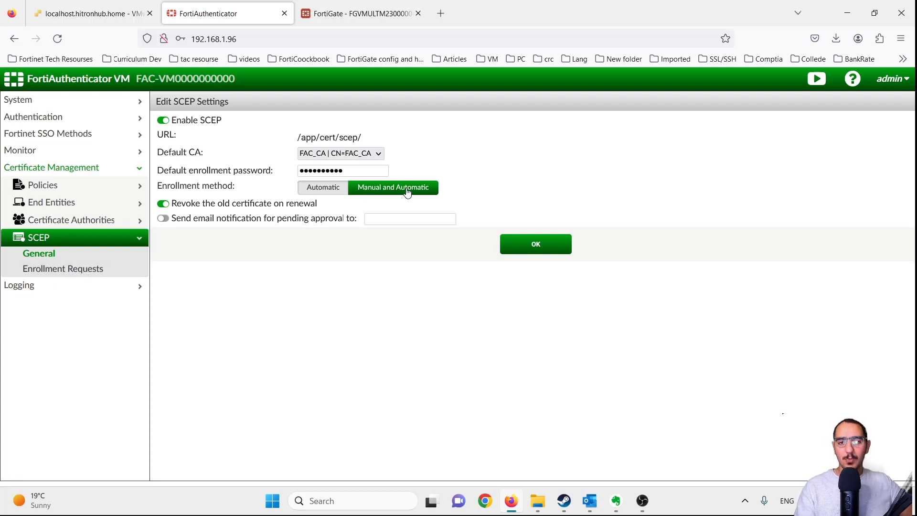
{"action": "left_click", "coordinate": [544, 253]}
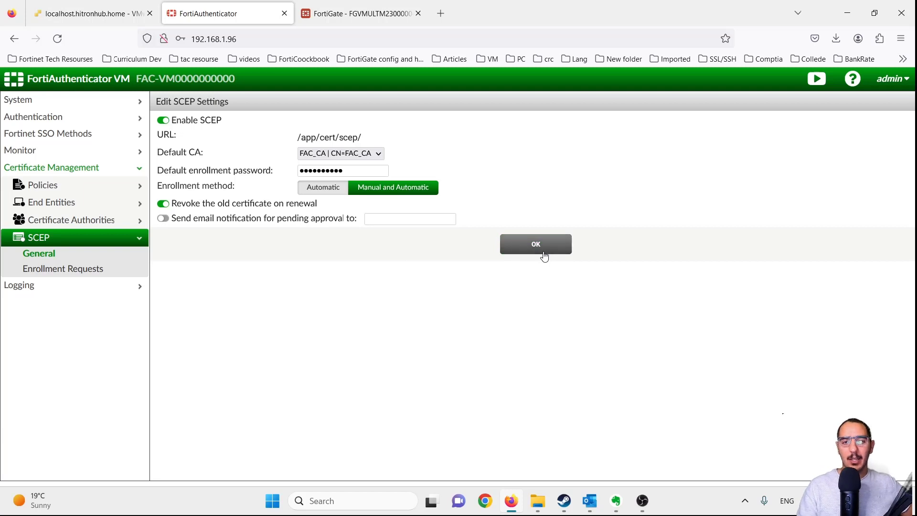
{"action": "left_click", "coordinate": [328, 192]}
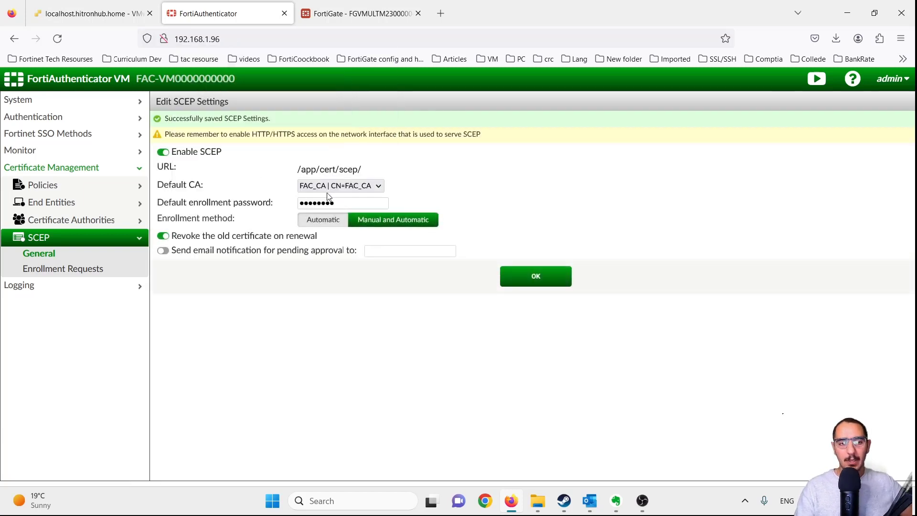
{"action": "left_click", "coordinate": [61, 278]}
- In FortiGate, start a new CSR named test with host IP 1.2.3.4
{"action": "left_click", "coordinate": [356, 13]}
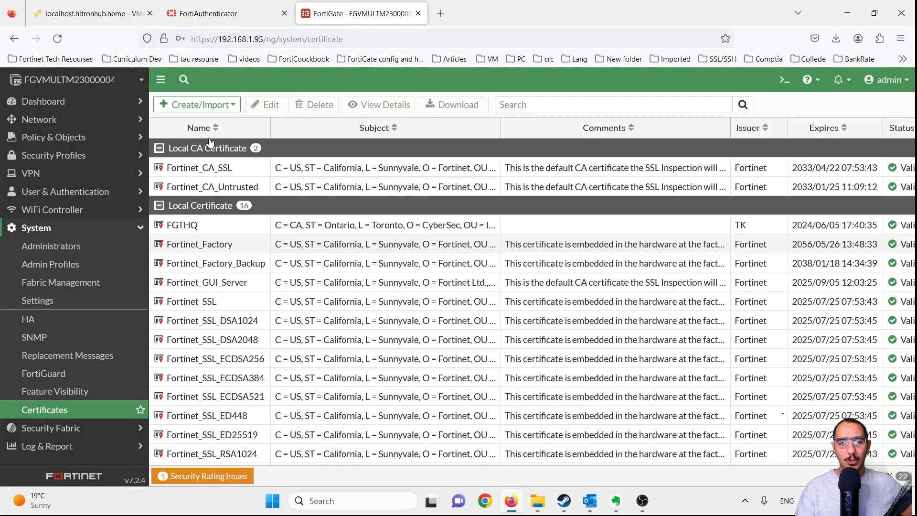
{"action": "left_click", "coordinate": [217, 104]}
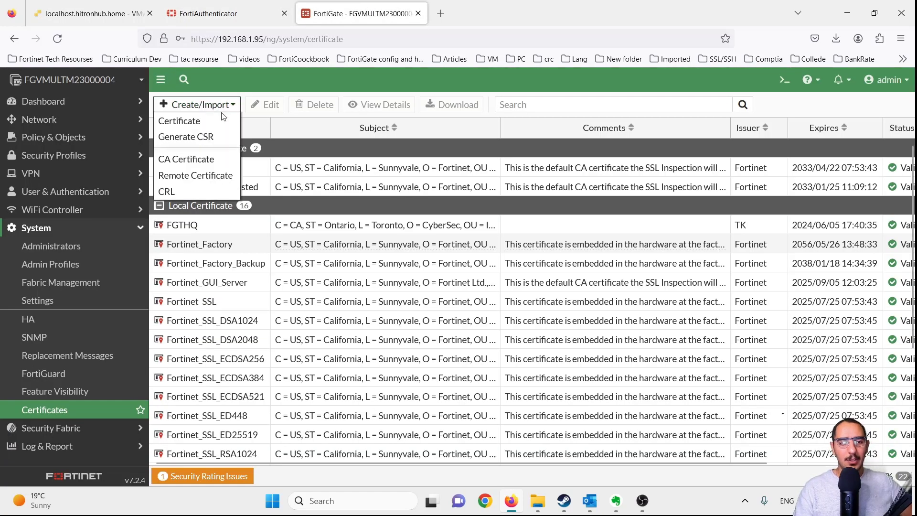
{"action": "left_click", "coordinate": [219, 139]}
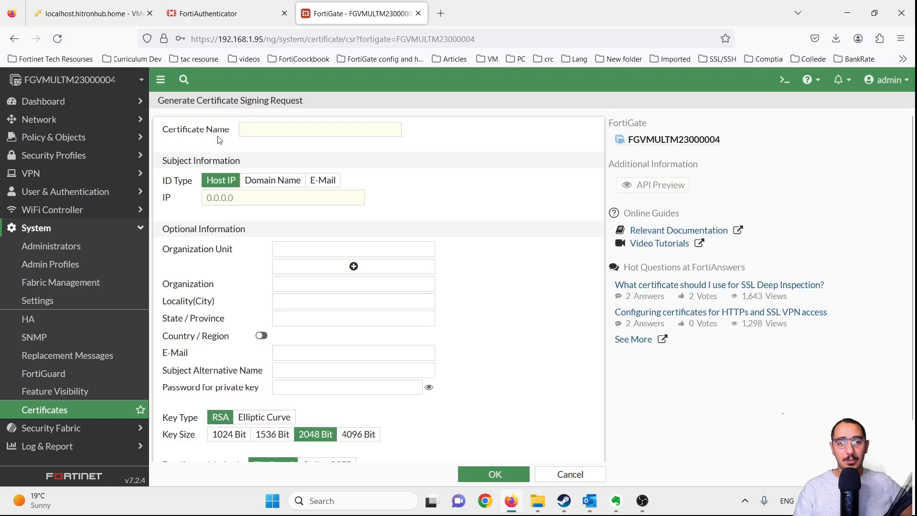
{"action": "left_click", "coordinate": [292, 128]}
{"action": "type", "text": "test"}
{"action": "key", "text": "Tab"}
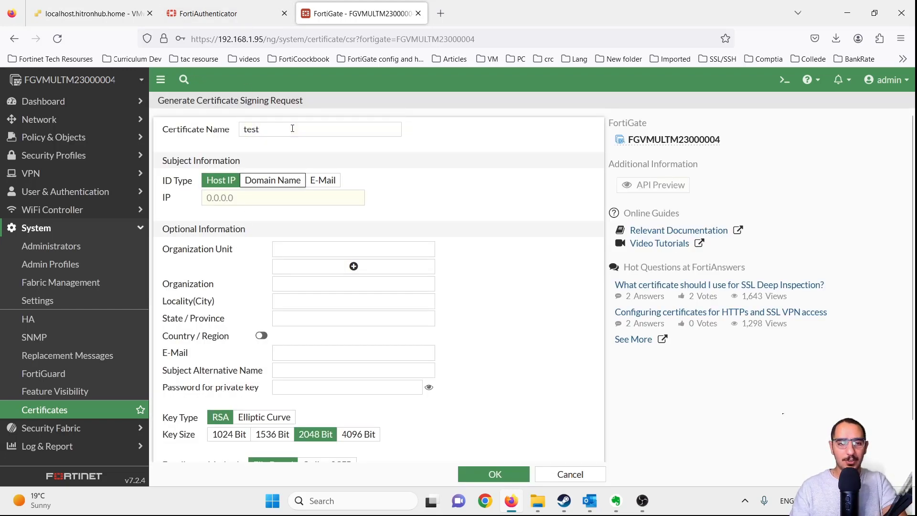
{"action": "left_click", "coordinate": [272, 194]}
{"action": "type", "text": "t"}
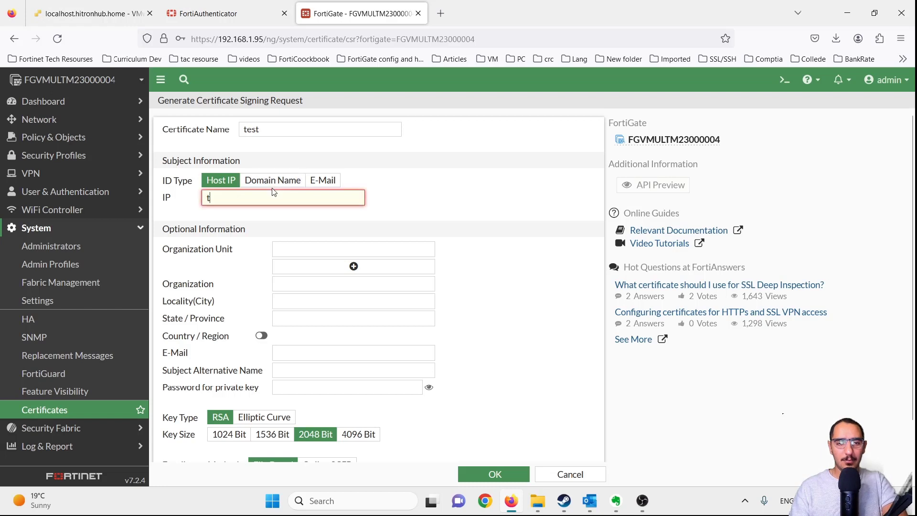
{"action": "key", "text": "BackSpace"}
{"action": "type", "text": "1."}
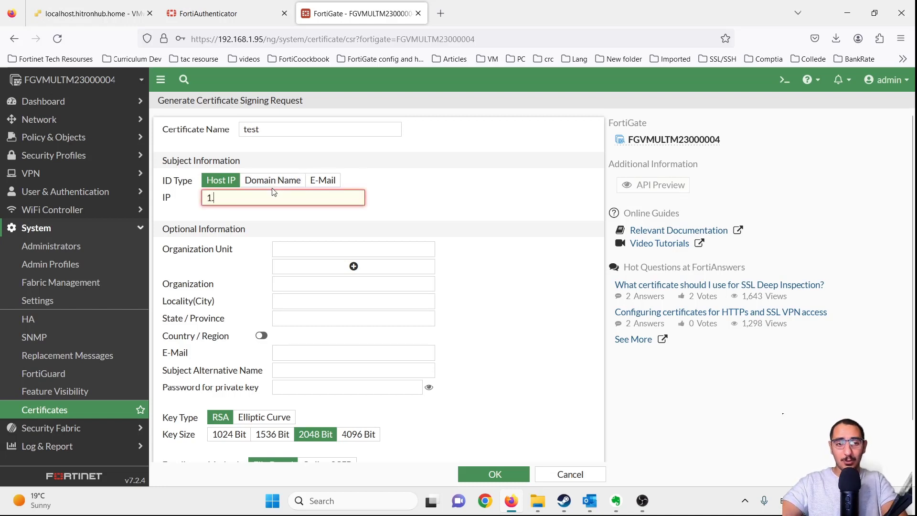
{"action": "type", "text": "2.3.4"}
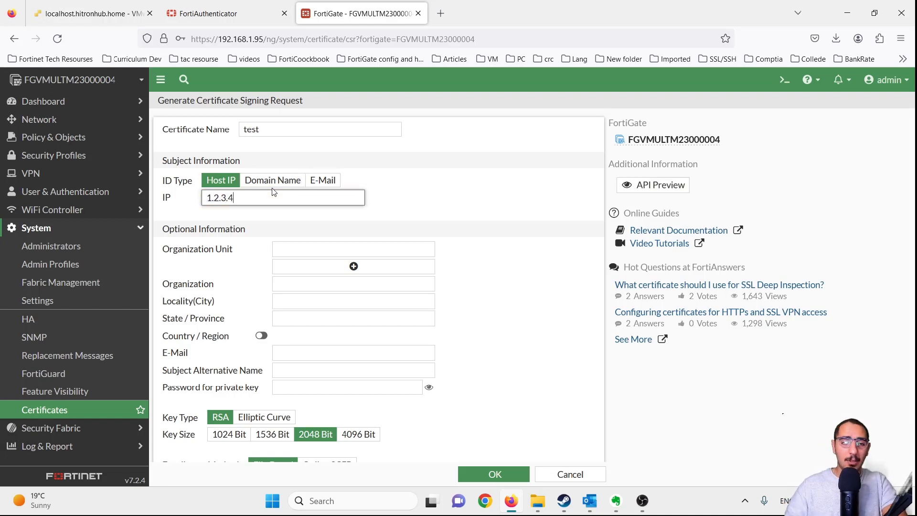
- Set the CSR's Organization Unit, Organization and Locality to test
{"action": "left_click", "coordinate": [327, 250]}
{"action": "type", "text": "test"}
{"action": "left_click", "coordinate": [332, 285]}
{"action": "type", "text": "te"}
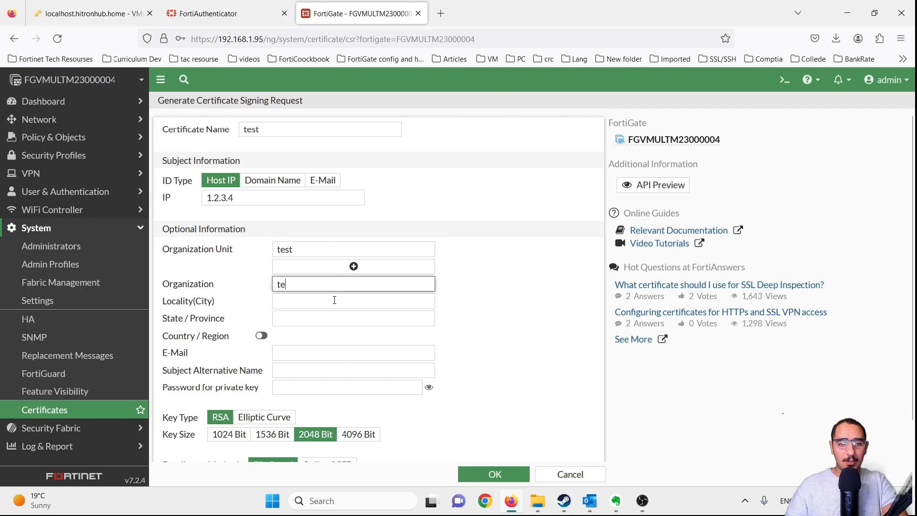
{"action": "type", "text": "st"}
{"action": "left_click", "coordinate": [334, 300]}
{"action": "type", "text": "test"}
{"action": "left_click", "coordinate": [503, 305]}
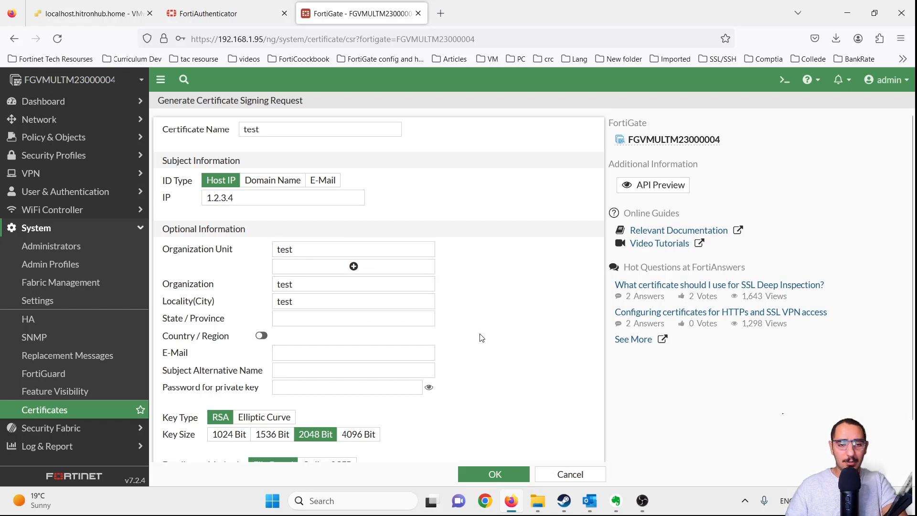
- Choose Online SCEP enrollment and begin entering the CA server URL with 'http'
{"action": "scroll", "coordinate": [481, 337], "scroll_direction": "down", "scroll_amount": 1}
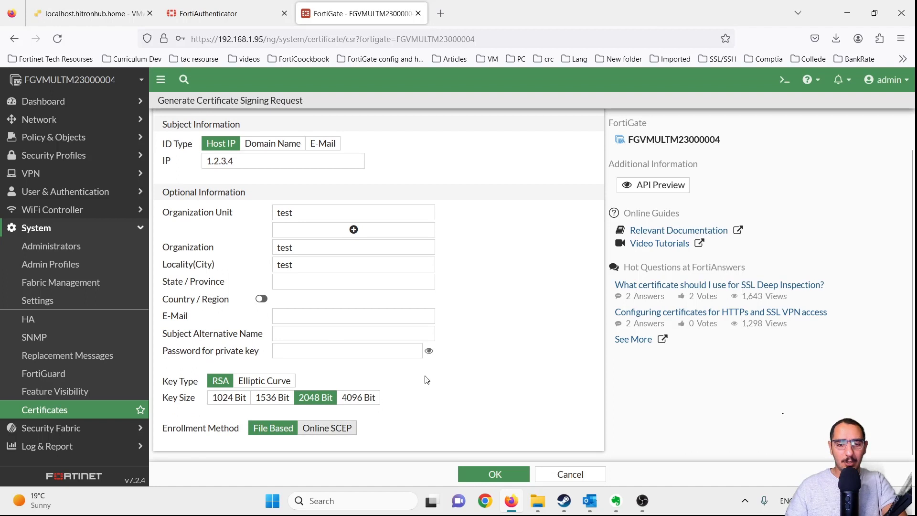
{"action": "scroll", "coordinate": [427, 380], "scroll_direction": "down", "scroll_amount": 1}
{"action": "left_click", "coordinate": [330, 393]}
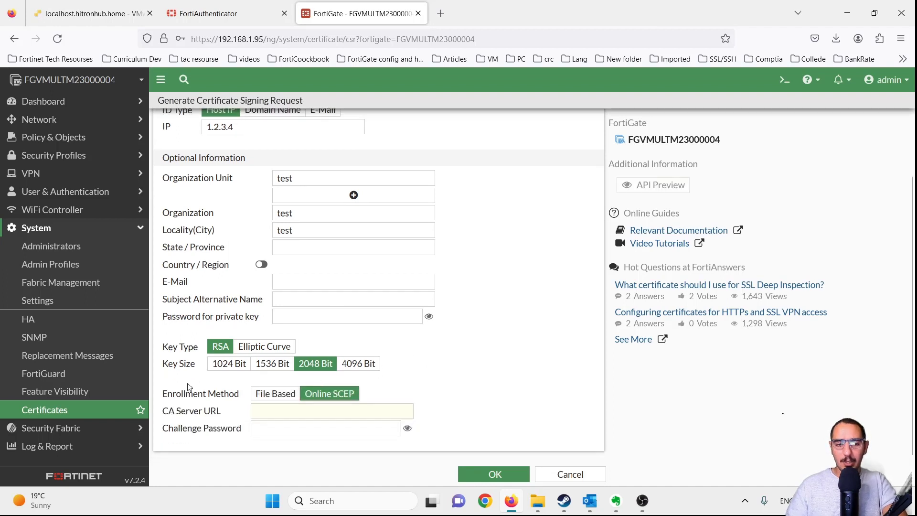
{"action": "left_click_drag", "start_coordinate": [168, 393], "coordinate": [235, 393]}
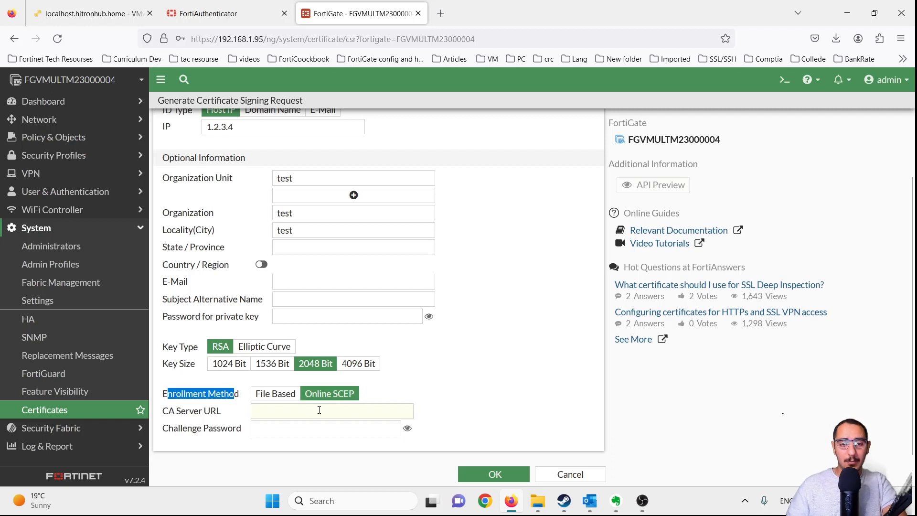
{"action": "left_click", "coordinate": [313, 408]}
{"action": "type", "text": "http"}
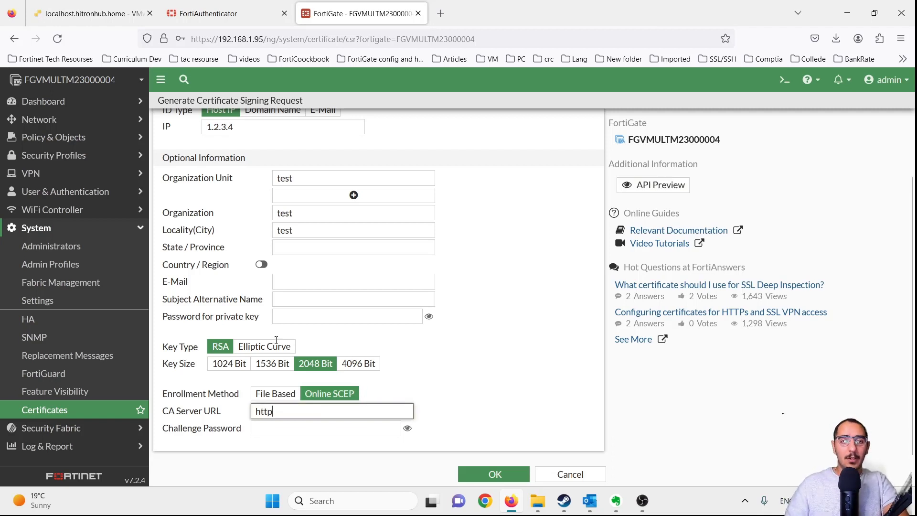
- Look up the SCEP path /app/cert/scep/ in FortiAuthenticator's port1 interface settings
{"action": "left_click", "coordinate": [236, 12]}
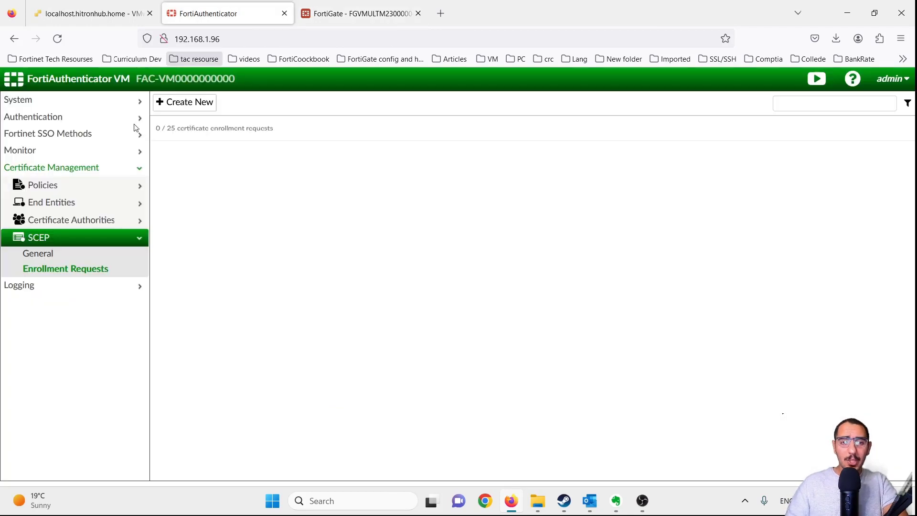
{"action": "left_click", "coordinate": [58, 103]}
{"action": "left_click", "coordinate": [79, 178]}
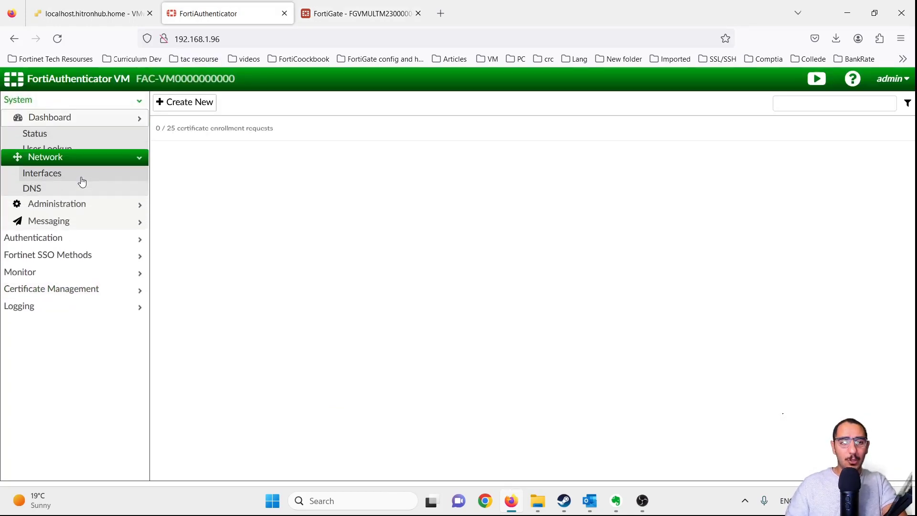
{"action": "left_click", "coordinate": [80, 154]}
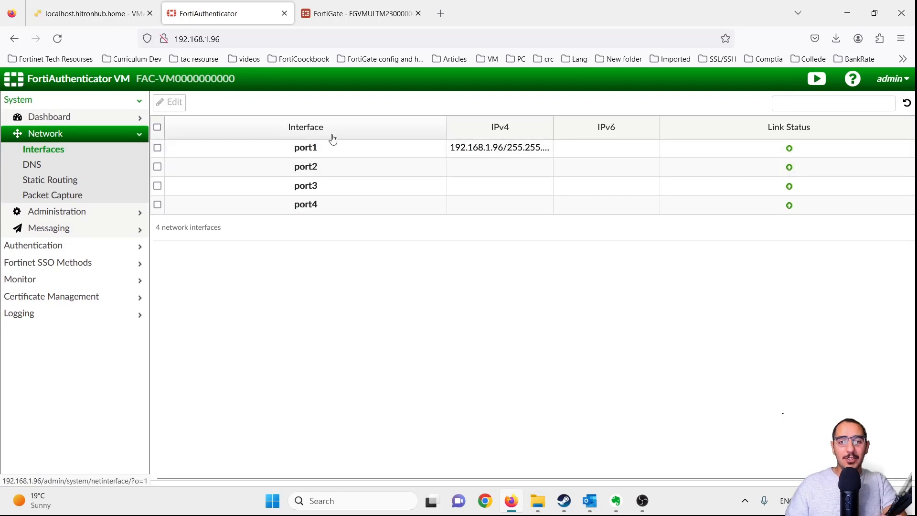
{"action": "left_click", "coordinate": [328, 146]}
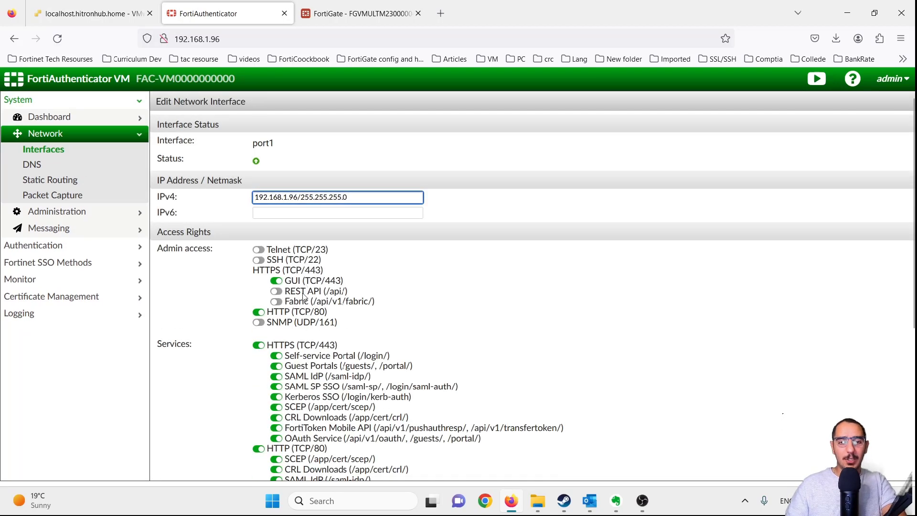
{"action": "scroll", "coordinate": [293, 220], "scroll_direction": "down", "scroll_amount": 5}
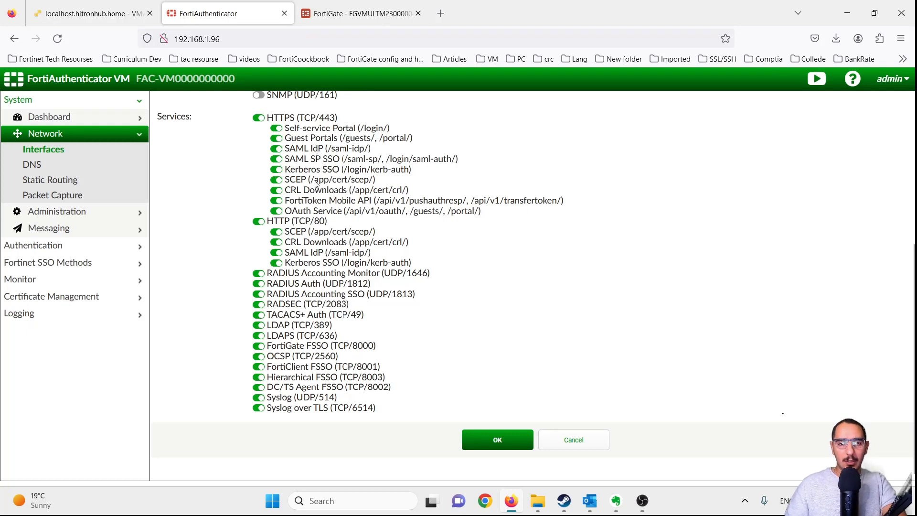
{"action": "left_click_drag", "start_coordinate": [314, 180], "coordinate": [374, 181]}
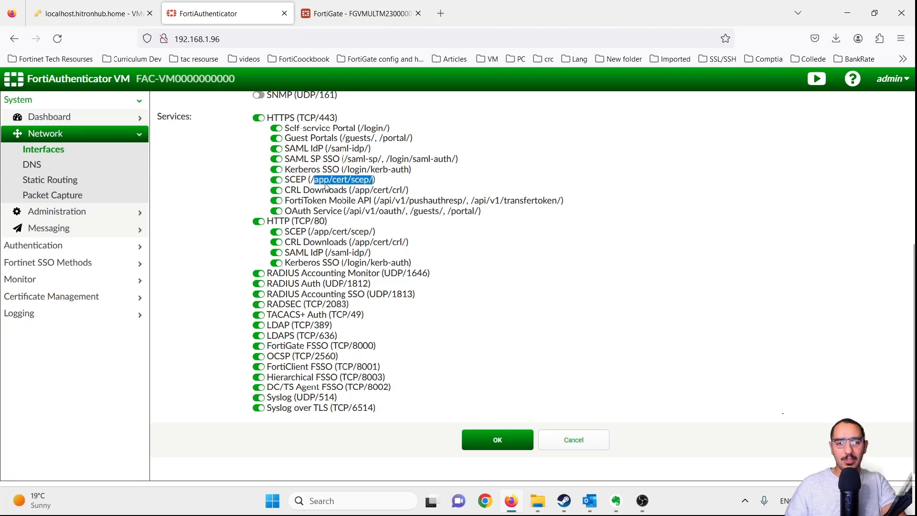
{"action": "left_click", "coordinate": [358, 13]}
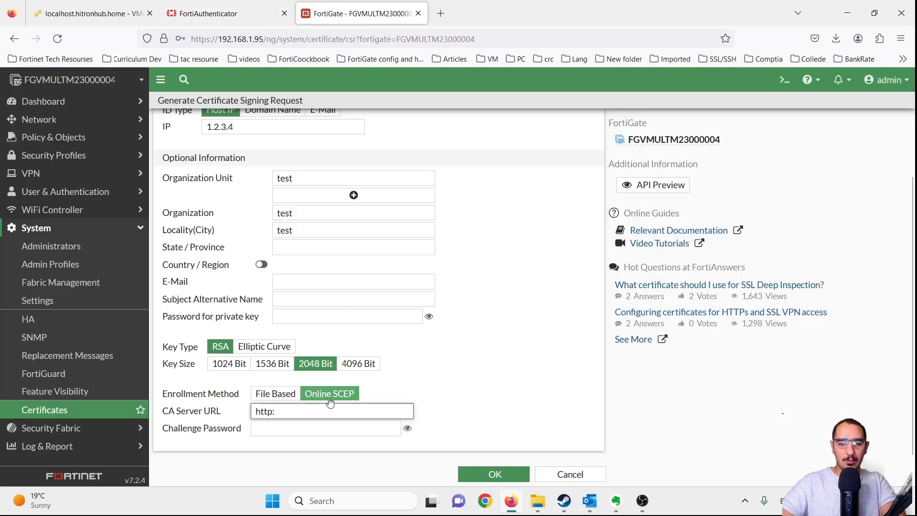
{"action": "type", "text": "://192.168."}
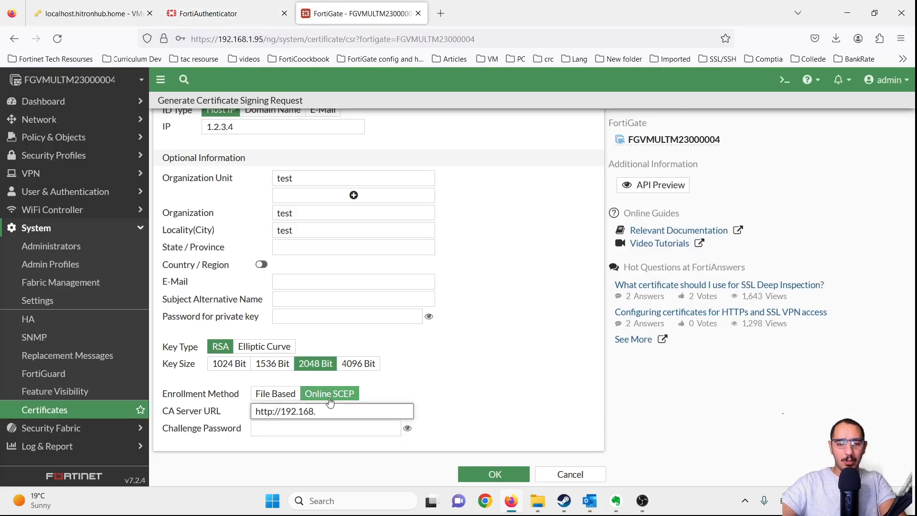
{"action": "type", "text": "1.96"}
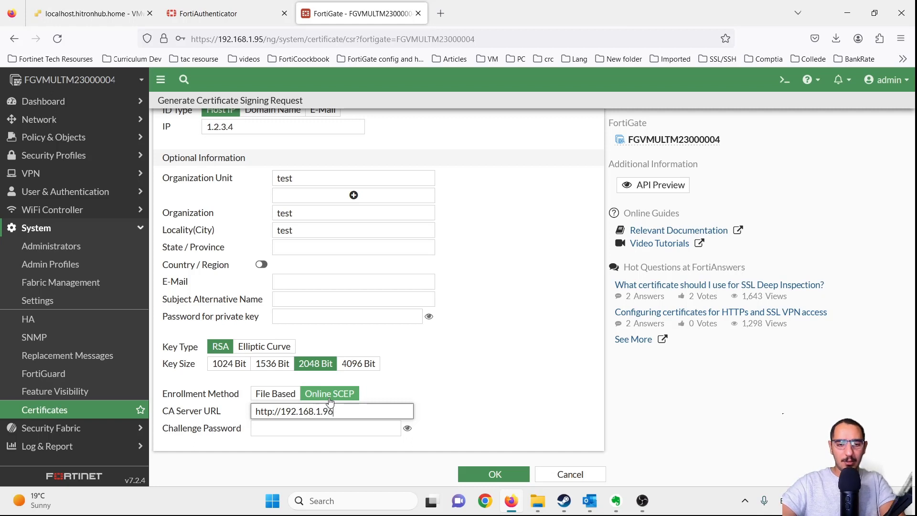
{"action": "type", "text": "/app/"}
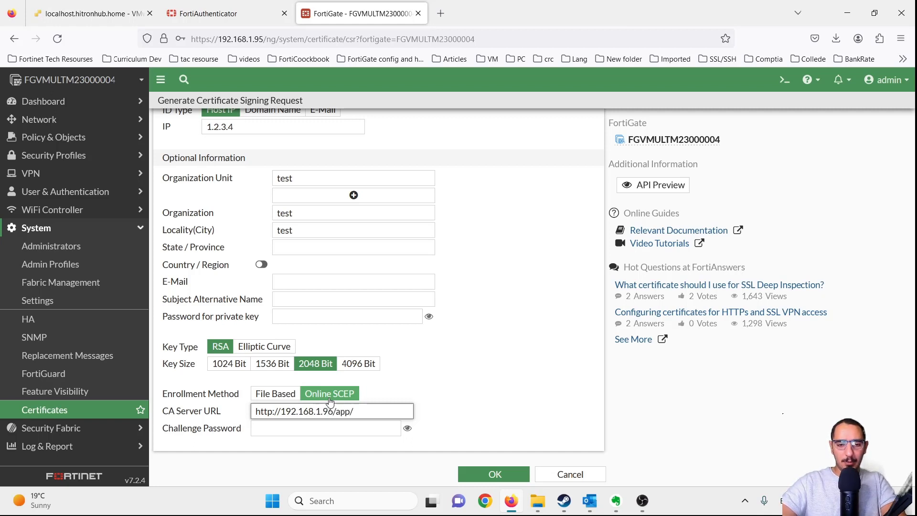
{"action": "type", "text": "cert/sec"}
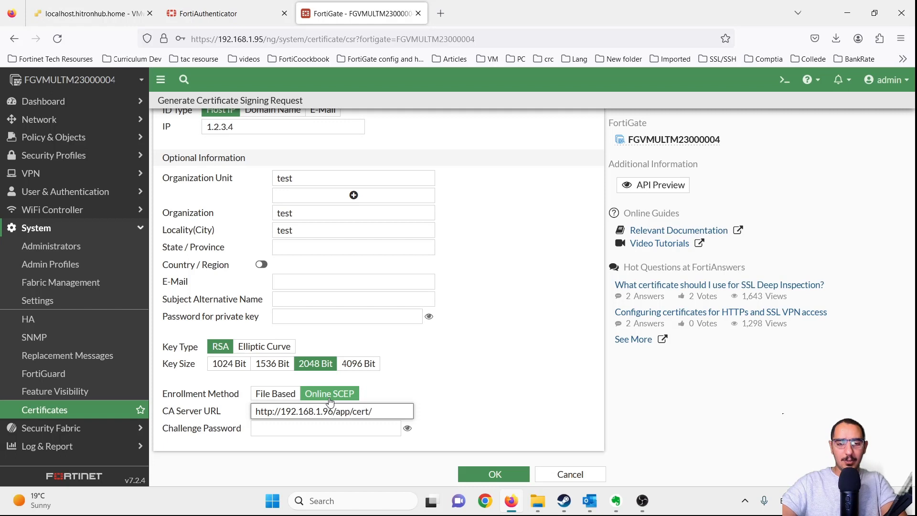
{"action": "key", "text": "BackSpace"}
{"action": "key", "text": "BackSpace"}
{"action": "type", "text": "cep"}
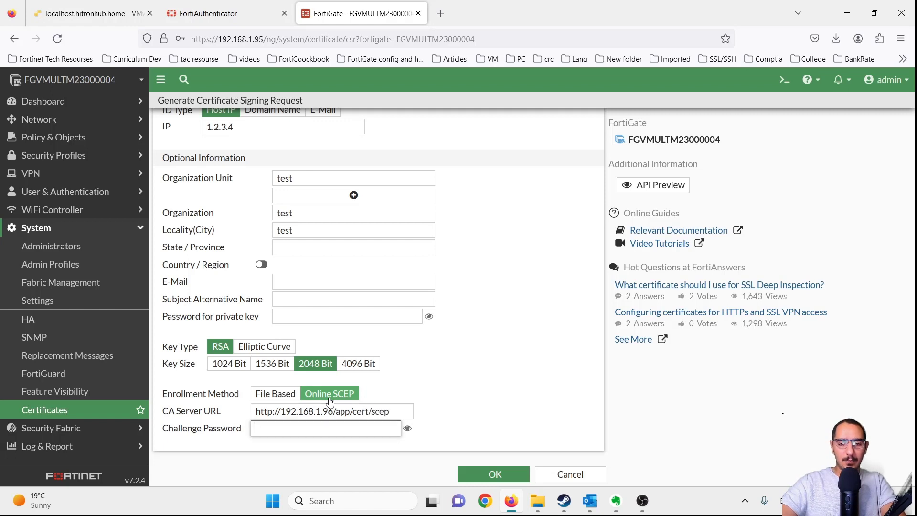
{"action": "key", "text": "Tab"}
{"action": "type", "text": "1234567890"}
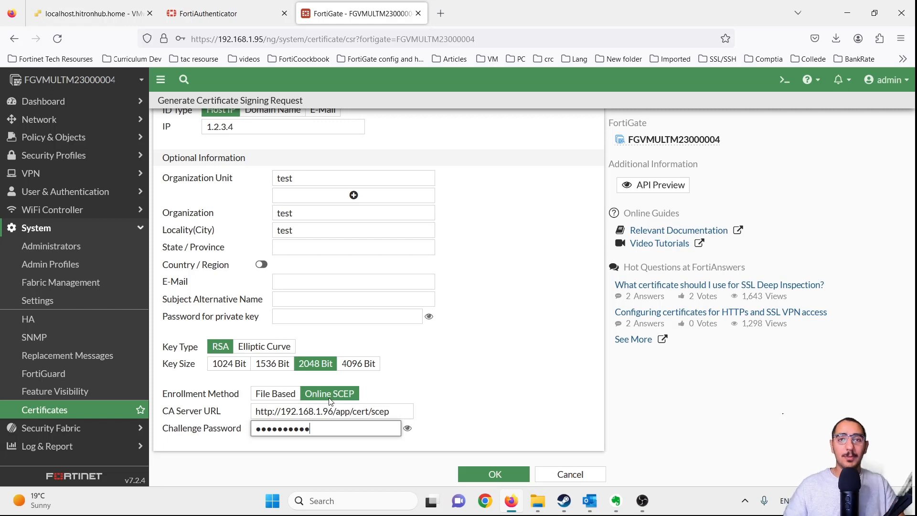
{"action": "left_click", "coordinate": [499, 390]}
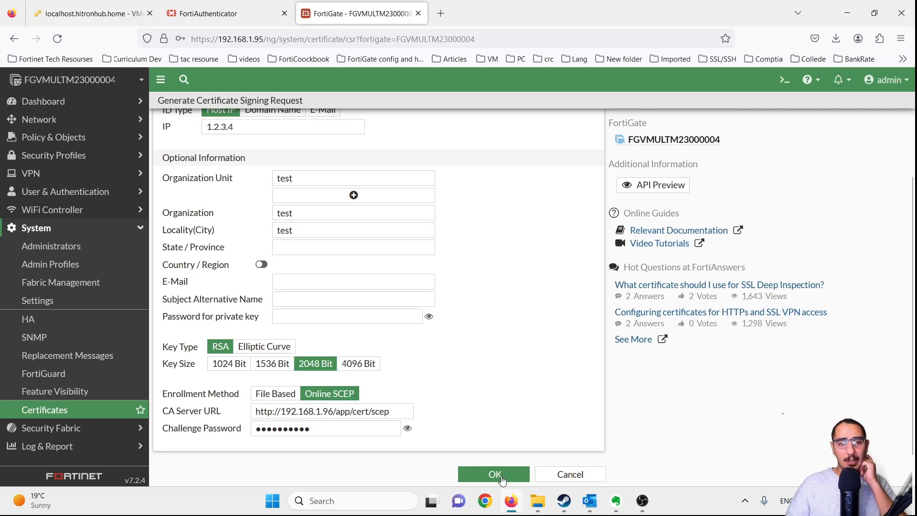
{"action": "left_click", "coordinate": [496, 475]}
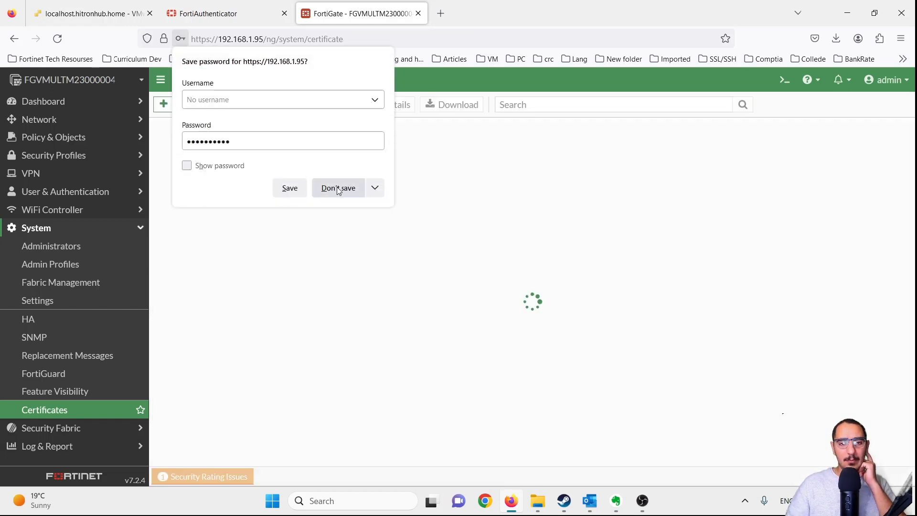
{"action": "left_click", "coordinate": [338, 188]}
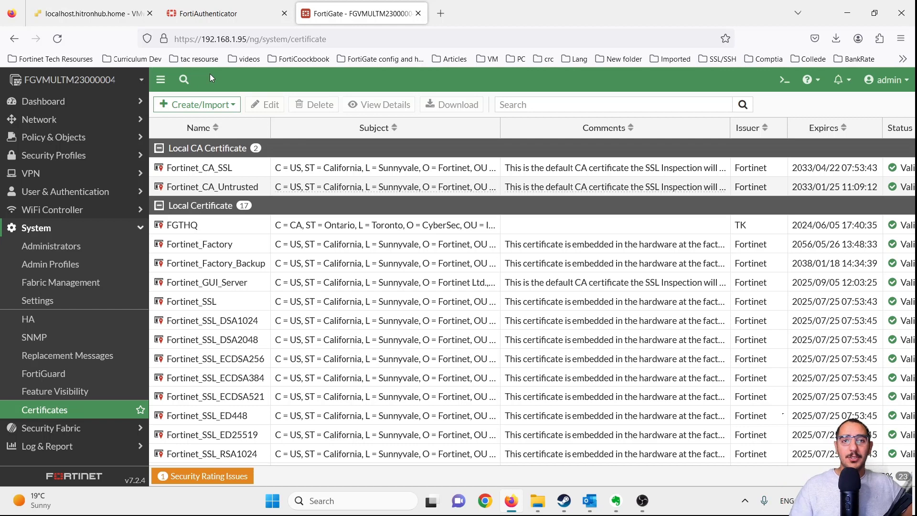
- Open approval for the pending Manual SCEP request with subject CN=1.2.3.4
{"action": "left_click", "coordinate": [249, 19]}
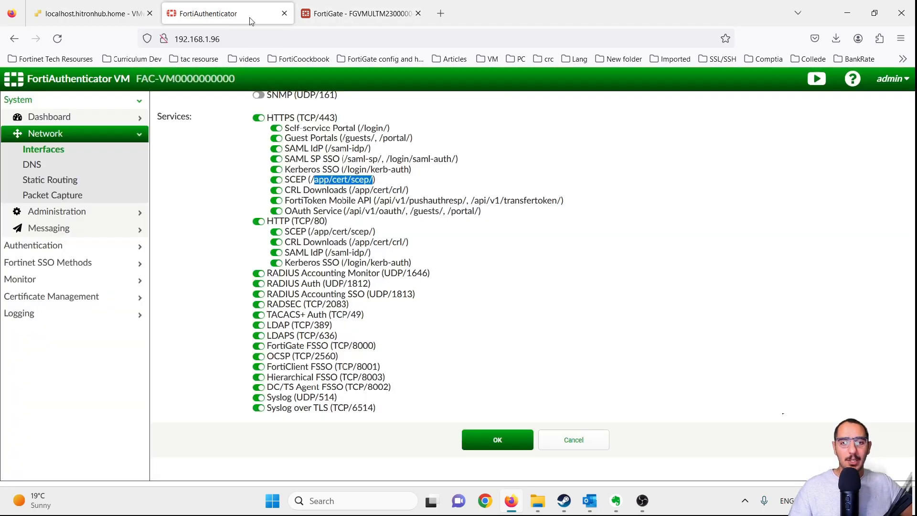
{"action": "left_click", "coordinate": [81, 298]}
{"action": "left_click", "coordinate": [77, 269]}
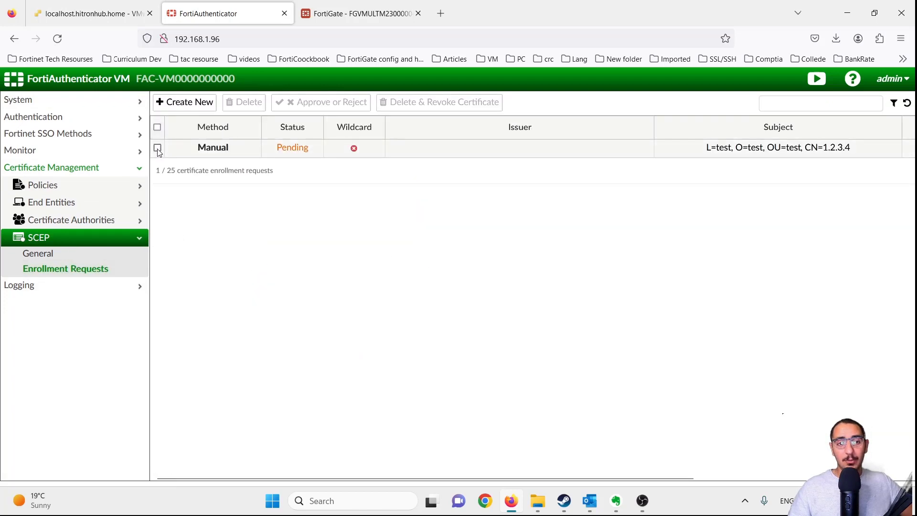
{"action": "left_click", "coordinate": [157, 147]}
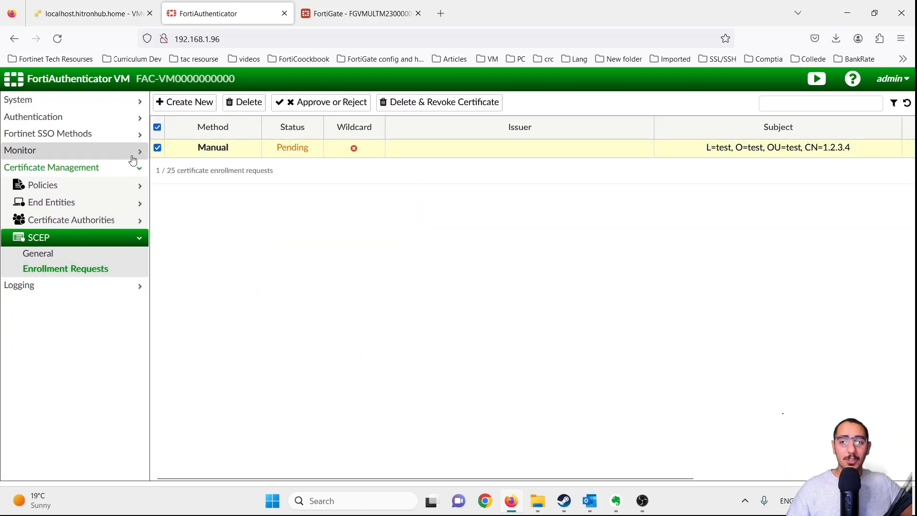
{"action": "left_click", "coordinate": [312, 102]}
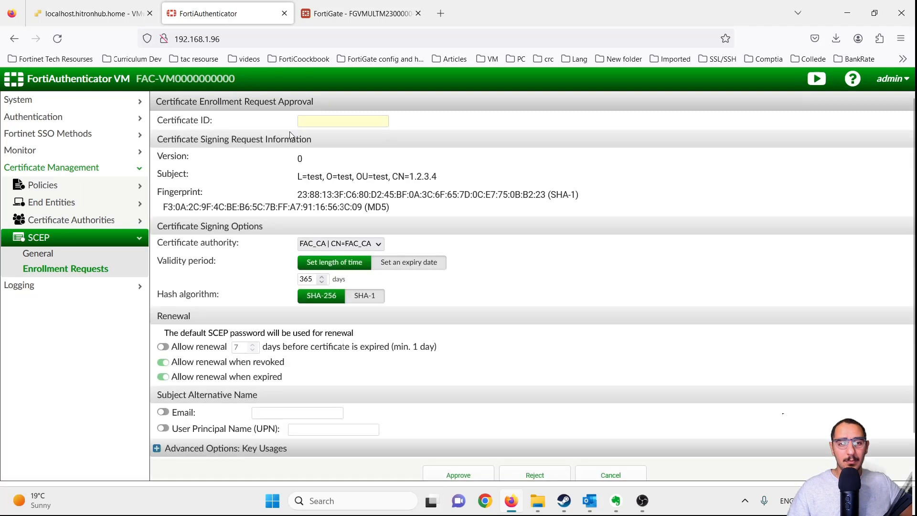
- Try approving the request with Certificate ID test, which fails because the ID exists
{"action": "left_click", "coordinate": [325, 123]}
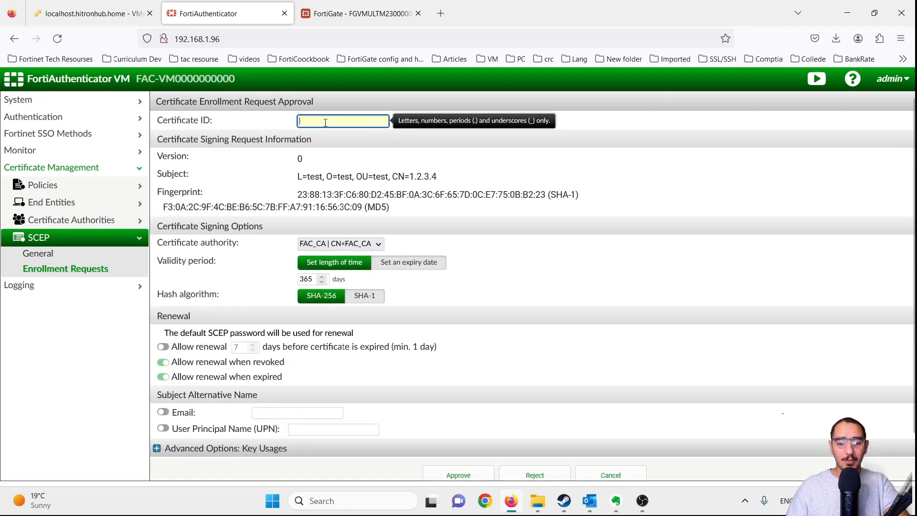
{"action": "type", "text": "test"}
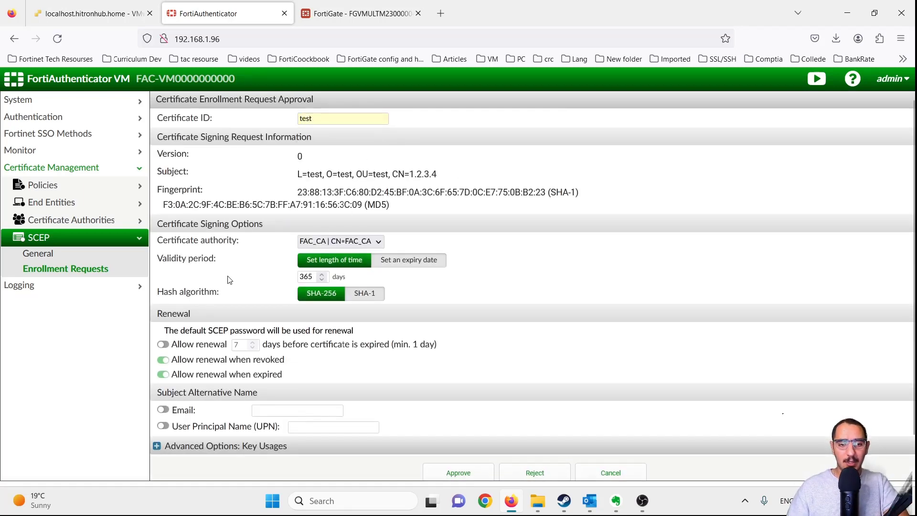
{"action": "scroll", "coordinate": [508, 453], "scroll_direction": "down", "scroll_amount": 1}
{"action": "left_click", "coordinate": [457, 433]}
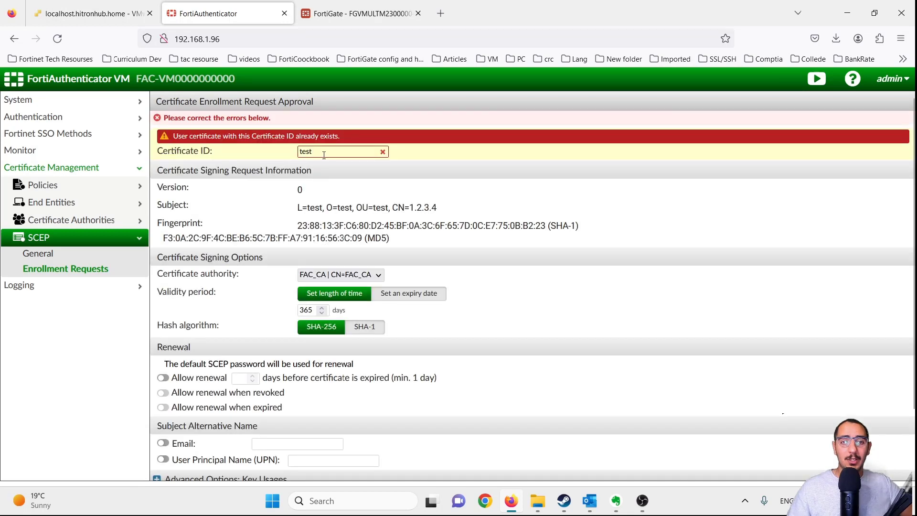
- Retry the approval with Certificate ID testcert, which is also rejected
{"action": "left_click", "coordinate": [334, 153]}
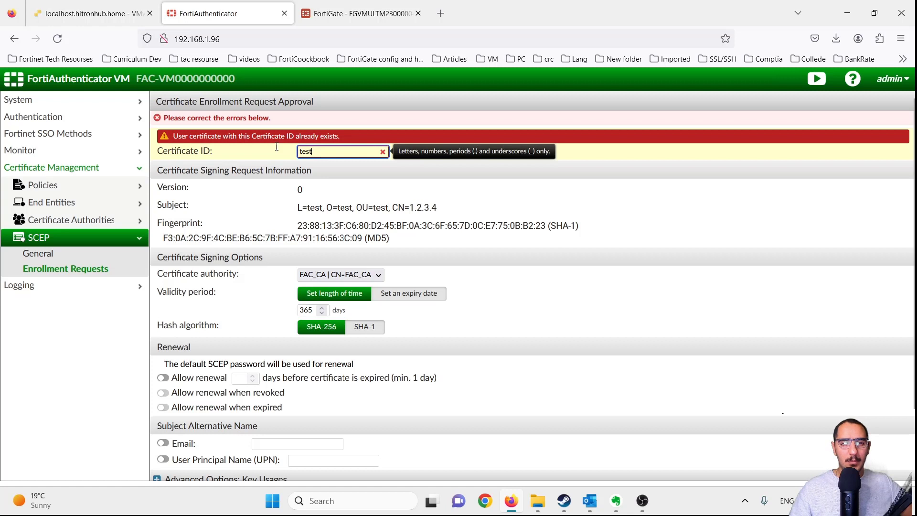
{"action": "double_click", "coordinate": [314, 150]}
{"action": "left_click", "coordinate": [315, 150]}
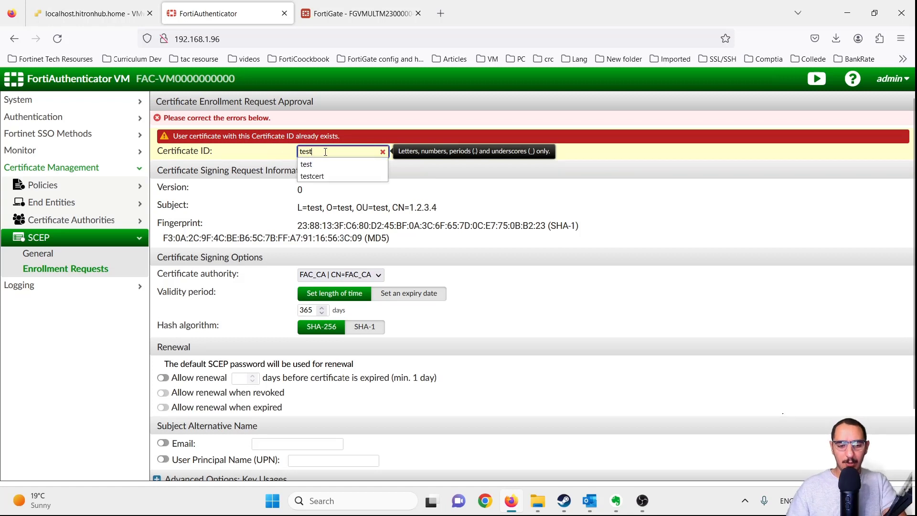
{"action": "left_click", "coordinate": [324, 149]}
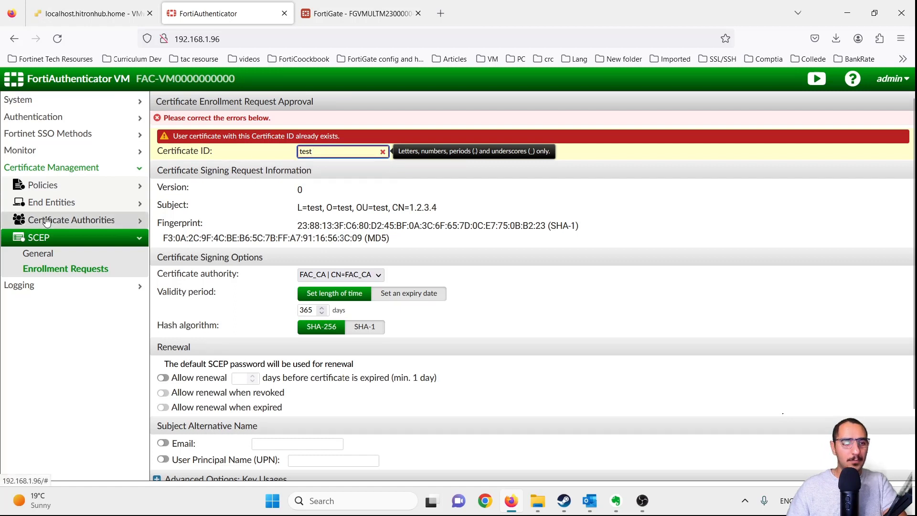
{"action": "left_click", "coordinate": [325, 152]}
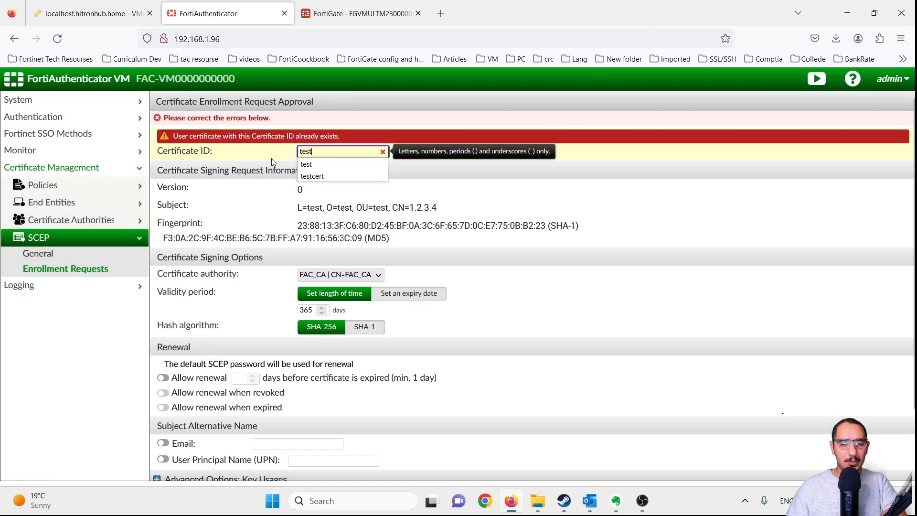
{"action": "left_click", "coordinate": [329, 152]}
{"action": "type", "text": "cert"}
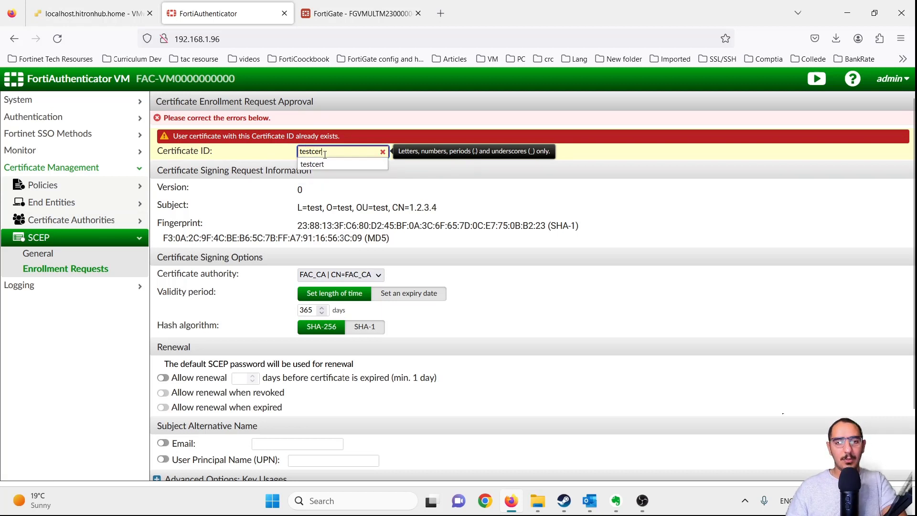
{"action": "left_click", "coordinate": [433, 314]}
{"action": "scroll", "coordinate": [433, 313], "scroll_direction": "down", "scroll_amount": 5}
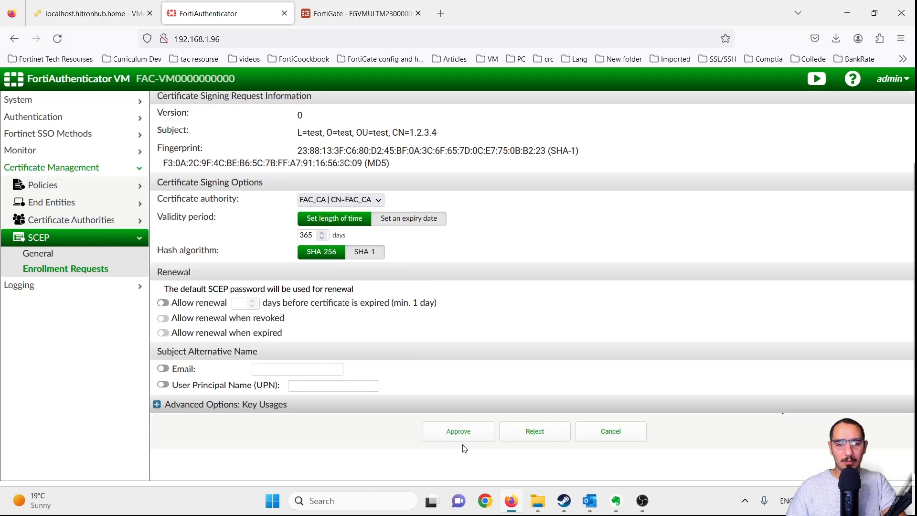
{"action": "left_click", "coordinate": [457, 432]}
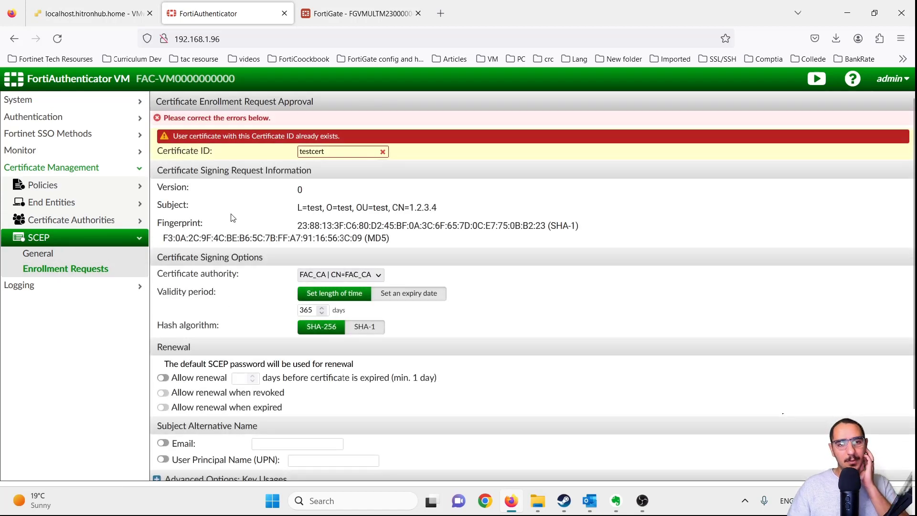
- Replace the Certificate ID with cert and approve the request
{"action": "double_click", "coordinate": [319, 152]}
{"action": "left_click", "coordinate": [338, 154]}
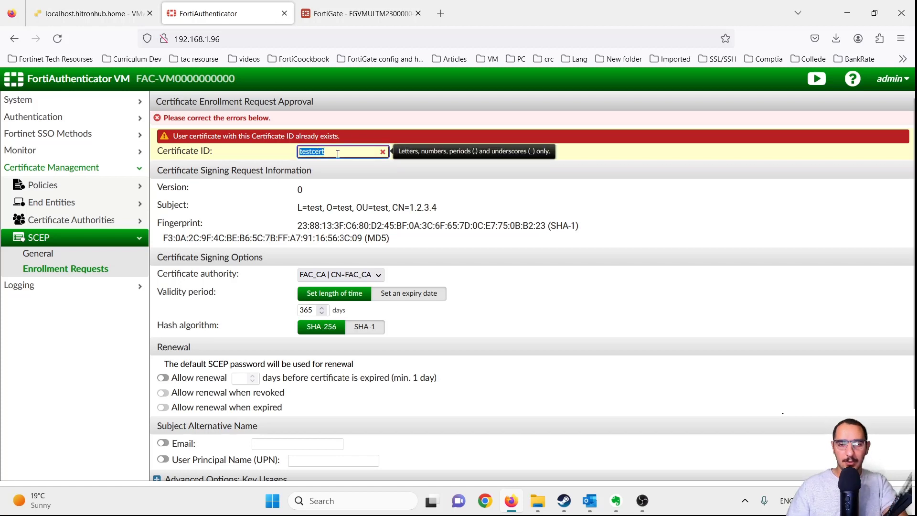
{"action": "type", "text": "cert"}
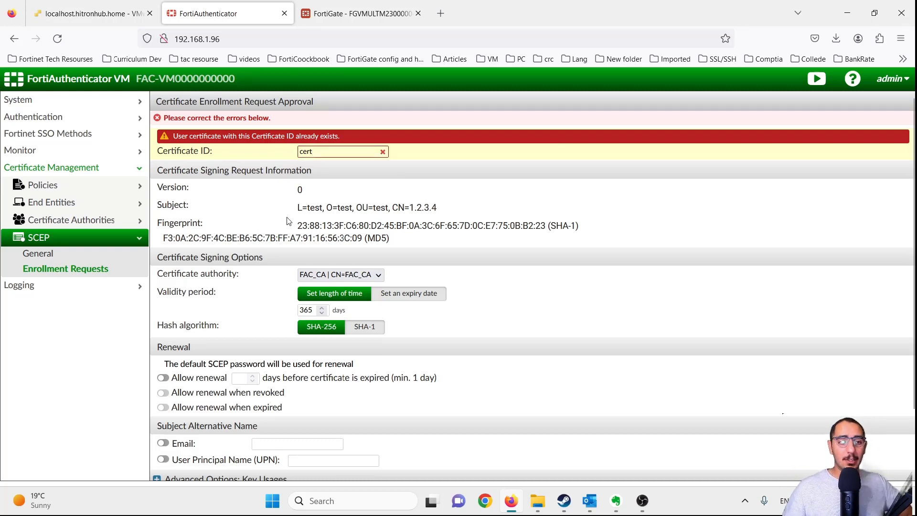
{"action": "scroll", "coordinate": [334, 211], "scroll_direction": "down", "scroll_amount": 2}
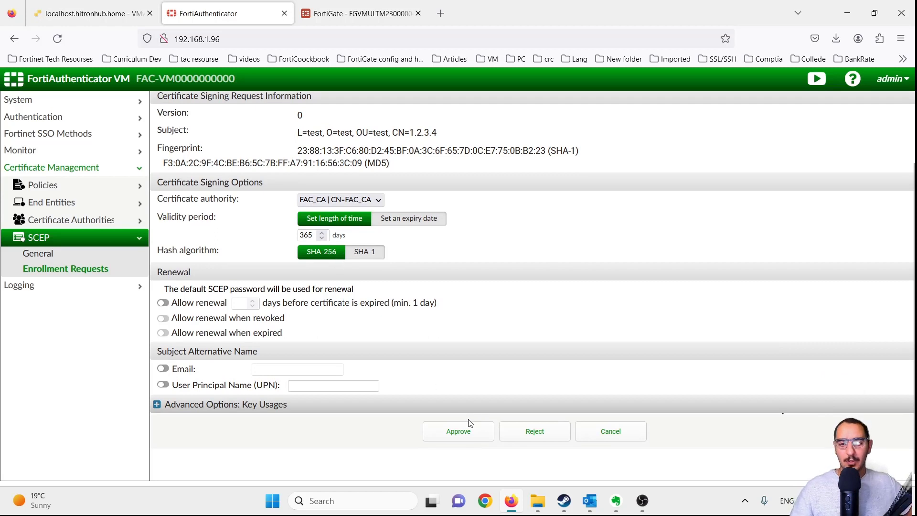
{"action": "left_click", "coordinate": [466, 431]}
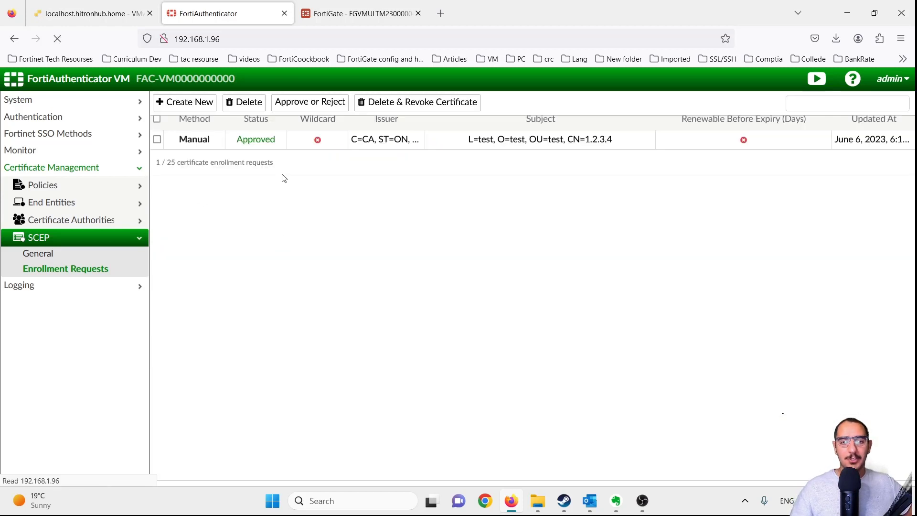